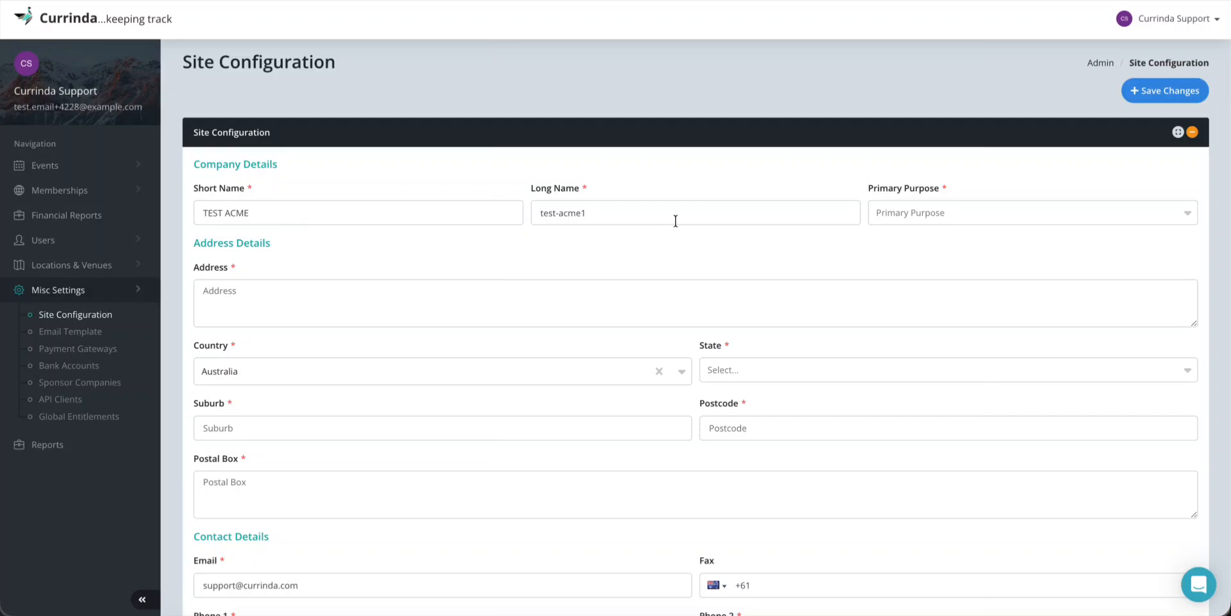
Set the primary purpose to Events, enter the site address and choose Victoria as the state
{"action": "left_click", "coordinate": [907, 213]}
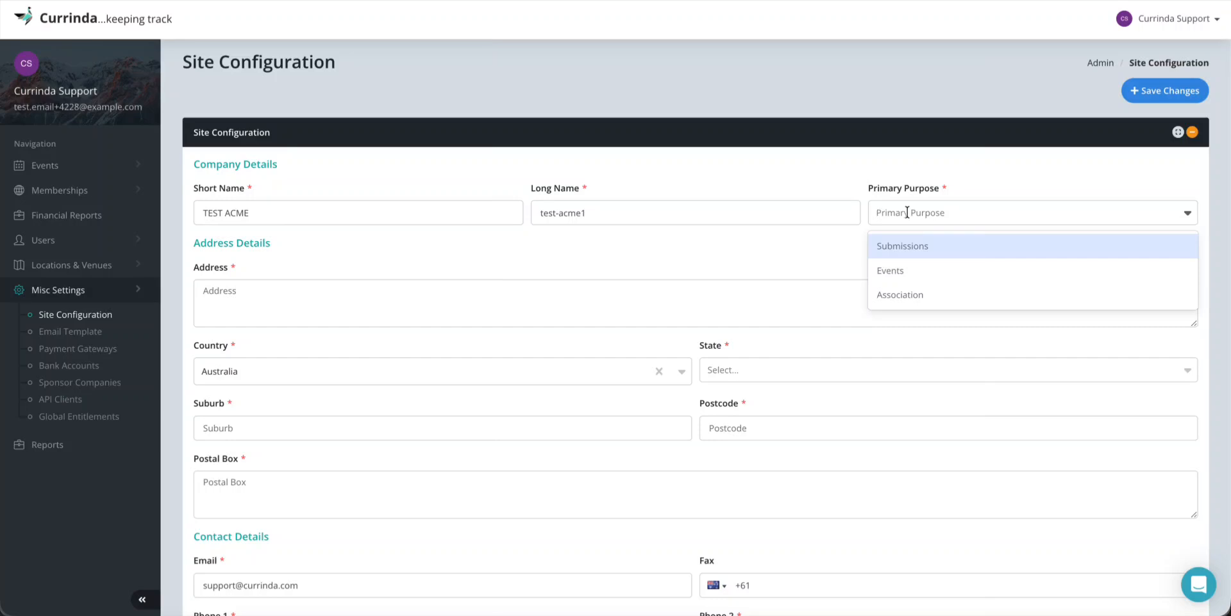
{"action": "left_click", "coordinate": [898, 269]}
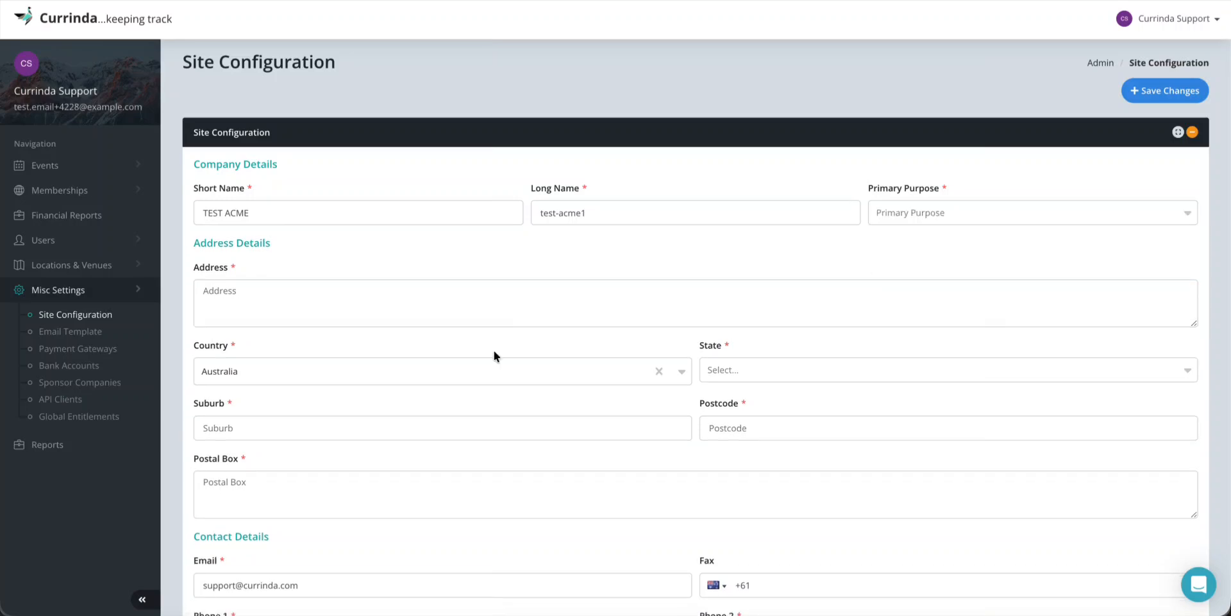
{"action": "left_click", "coordinate": [297, 298]}
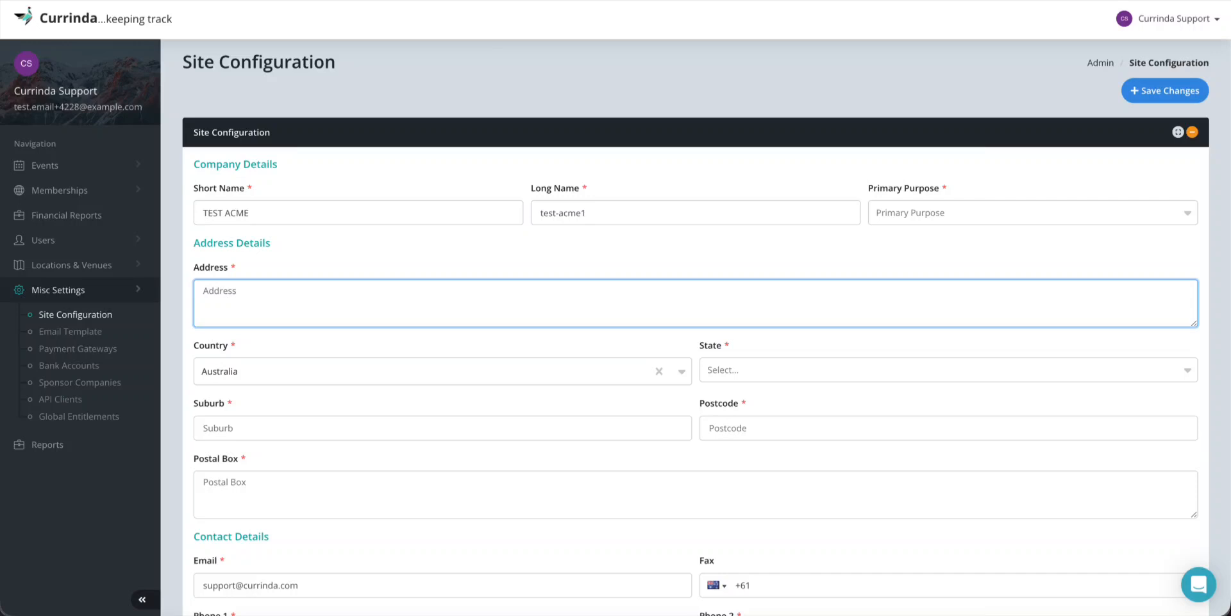
{"action": "type", "text": "ASn"}
{"action": "type", "text": "N"}
{"action": "type", "text": ", Melbourn"}
{"action": "type", "text": "e"}
{"action": "left_click", "coordinate": [763, 368]}
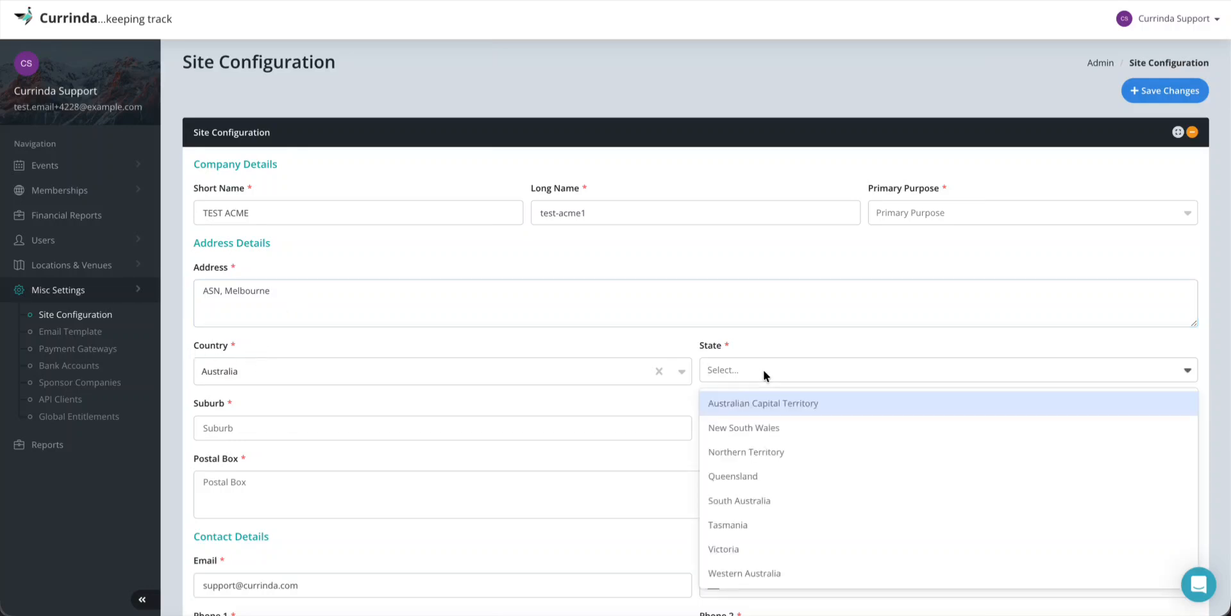
{"action": "type", "text": "Vi"}
{"action": "key", "text": "Return"}
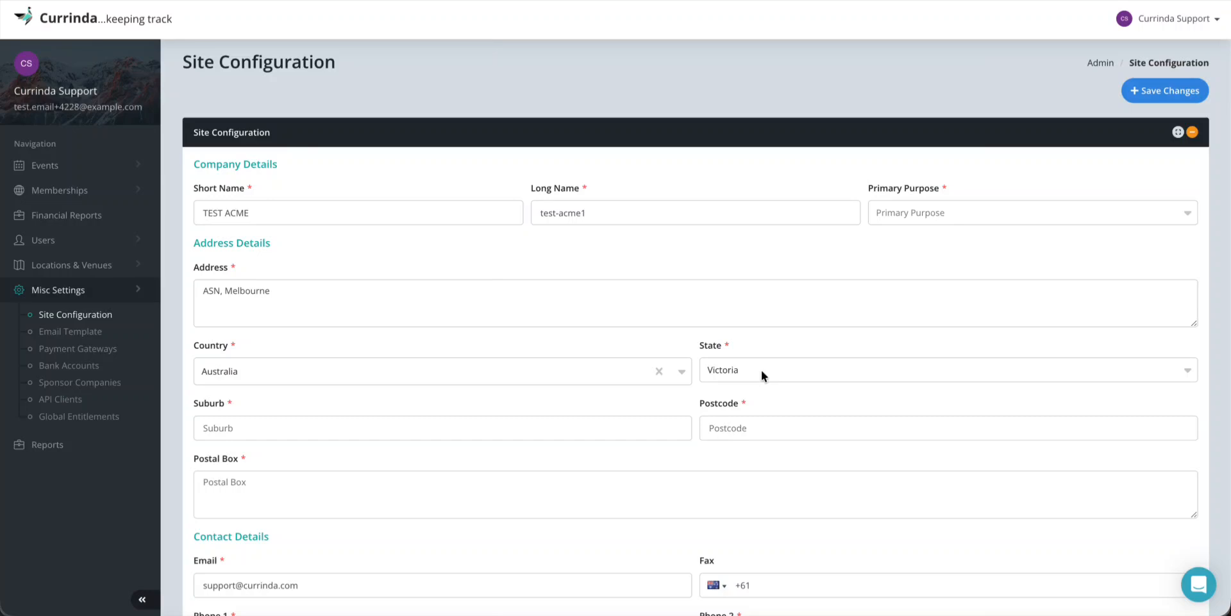
Fill in the suburb, postcode and postal box fields
{"action": "left_click", "coordinate": [262, 427]}
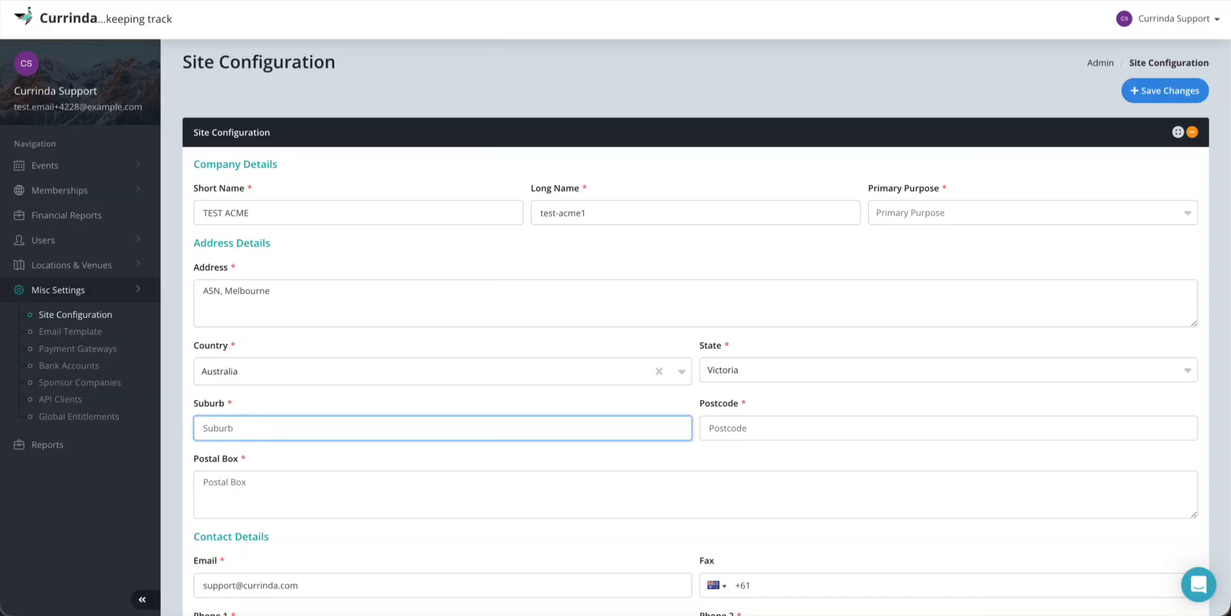
{"action": "type", "text": "ASN Street"}
{"action": "left_click", "coordinate": [739, 428]}
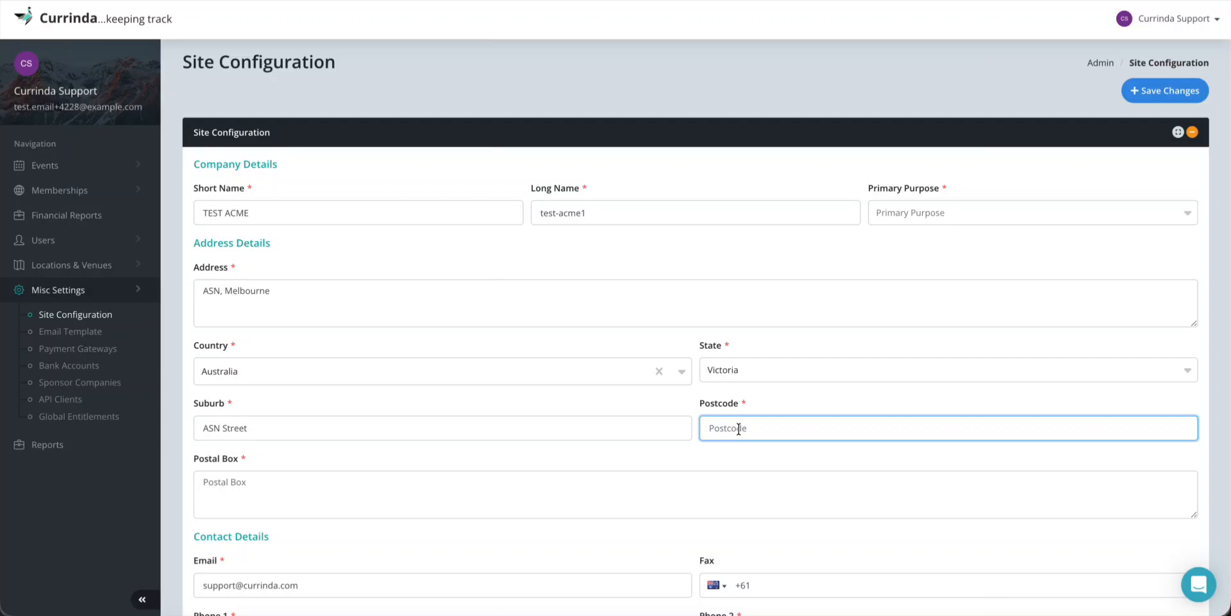
{"action": "type", "text": "123456"}
{"action": "left_click", "coordinate": [259, 486]}
{"action": "type", "text": "ASN"}
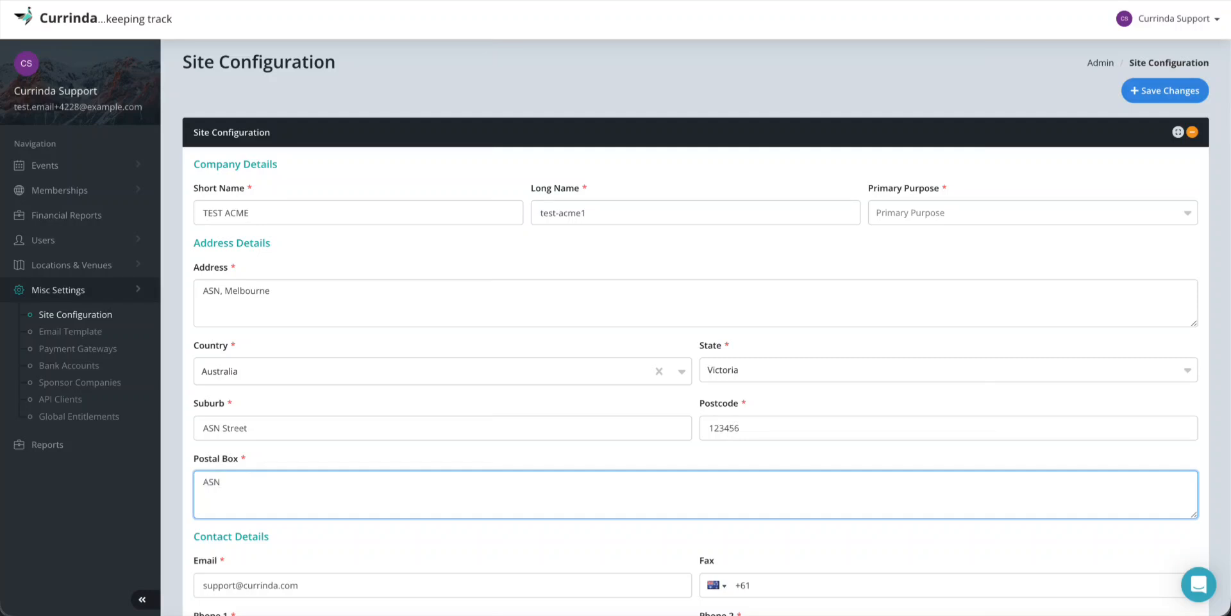
{"action": "type", "text": "123,"}
{"action": "key", "text": "BackSpace"}
{"action": "key", "text": "BackSpace"}
{"action": "key", "text": "BackSpace"}
{"action": "key", "text": "BackSpace"}
{"action": "key", "text": "BackSpace"}
{"action": "key", "text": "BackSpace"}
{"action": "type", "text": "123 ASN Street, Melbourne"}
Enter the fax number and the postal address in Contact Details
{"action": "scroll", "coordinate": [402, 468], "scroll_direction": "down", "scroll_amount": 2}
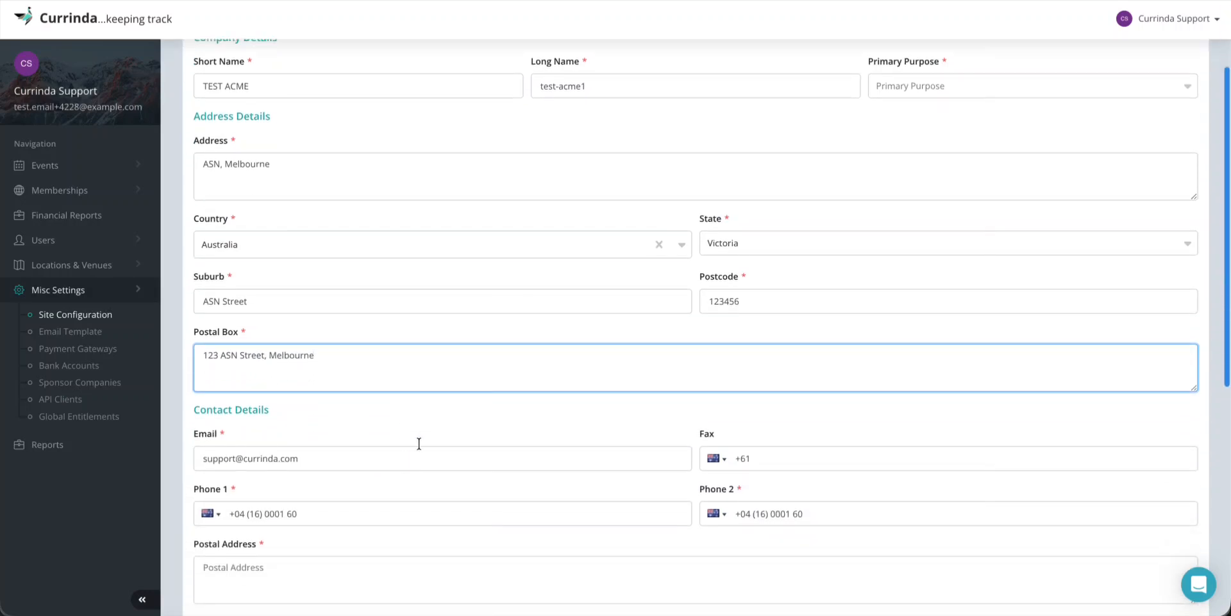
{"action": "left_click", "coordinate": [434, 419]}
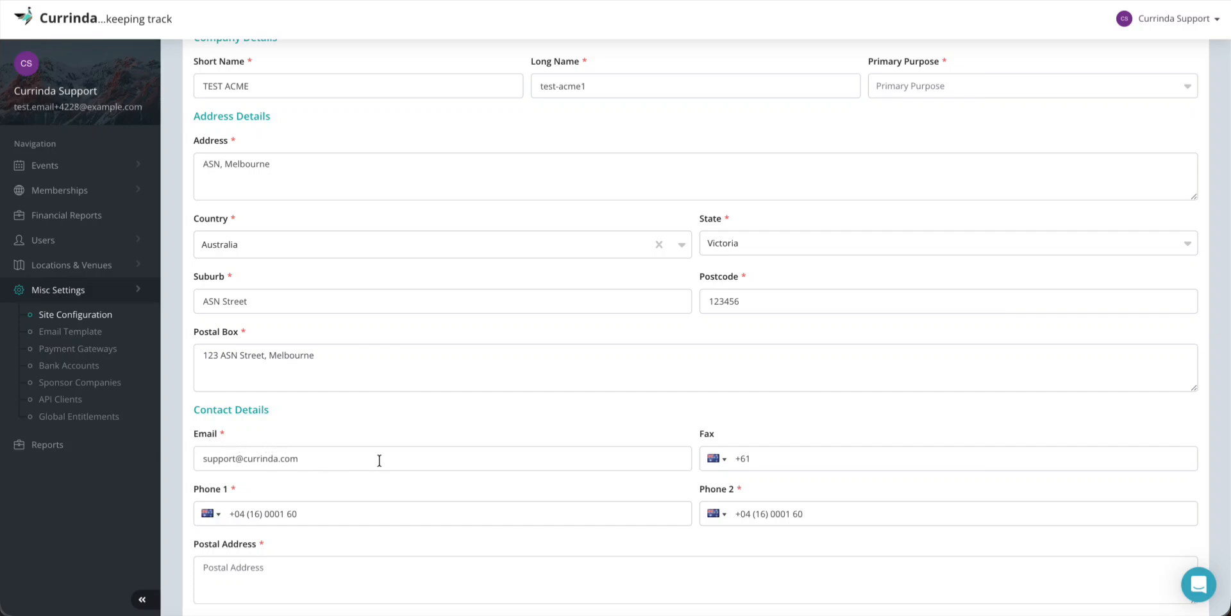
{"action": "scroll", "coordinate": [379, 460], "scroll_direction": "down", "scroll_amount": 1}
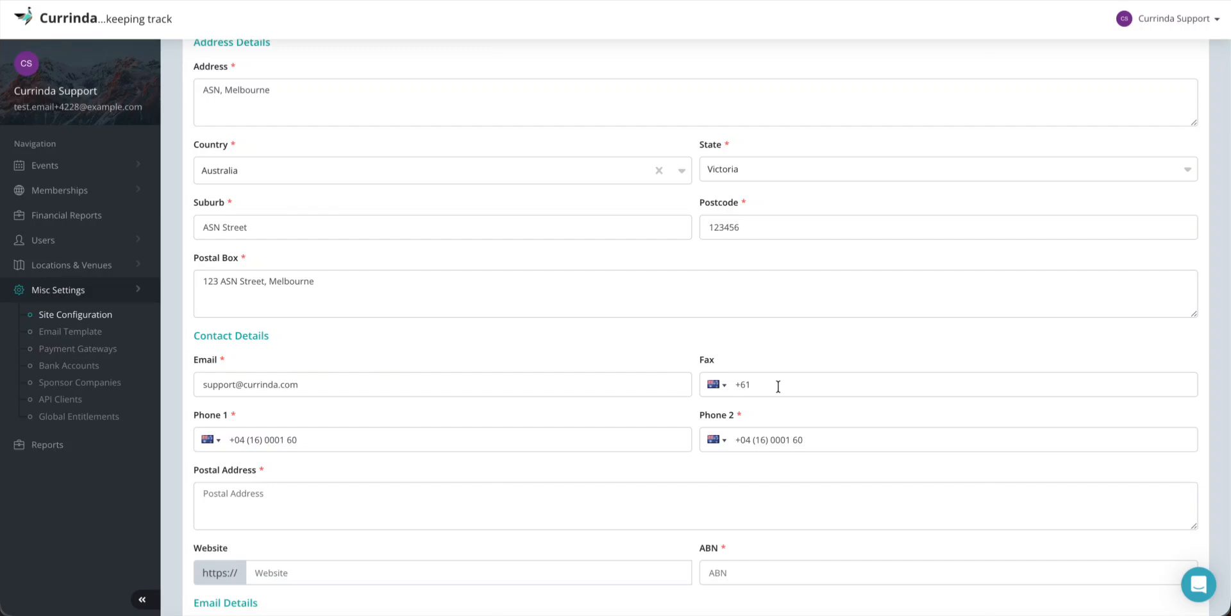
{"action": "left_click", "coordinate": [778, 386]}
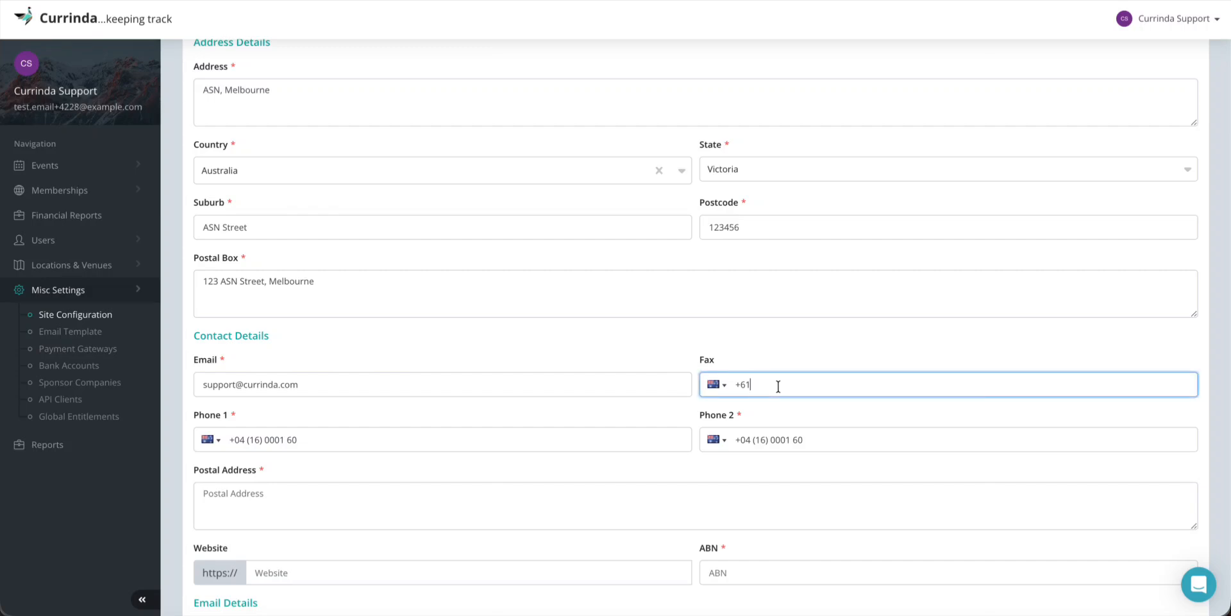
{"action": "scroll", "coordinate": [553, 428], "scroll_direction": "down", "scroll_amount": 1}
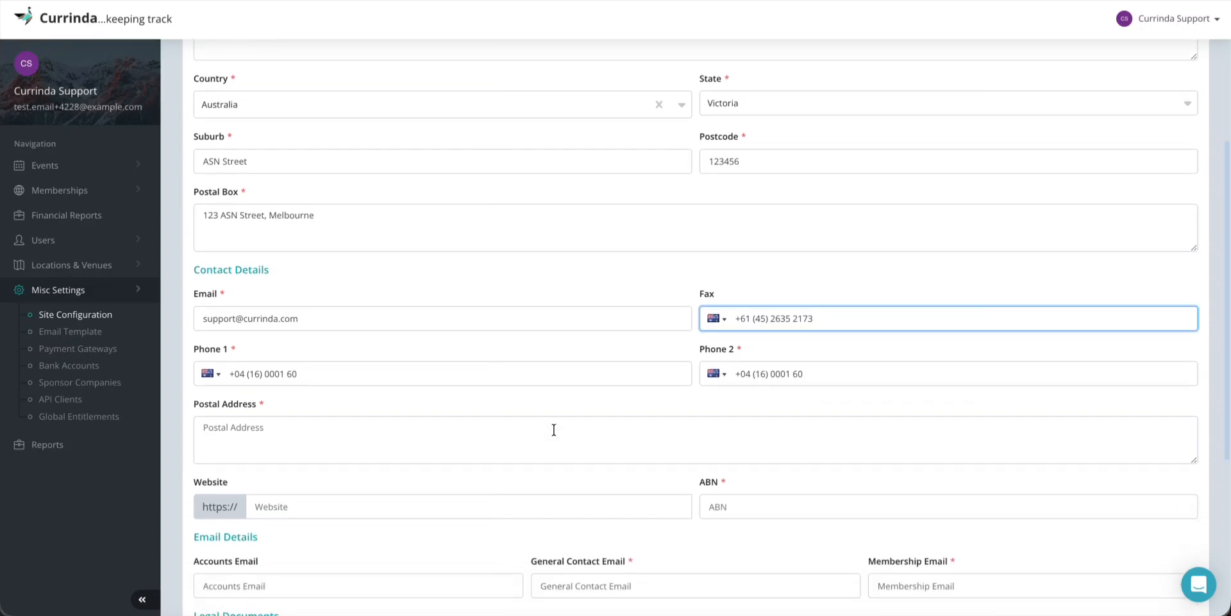
{"action": "left_click", "coordinate": [304, 433]}
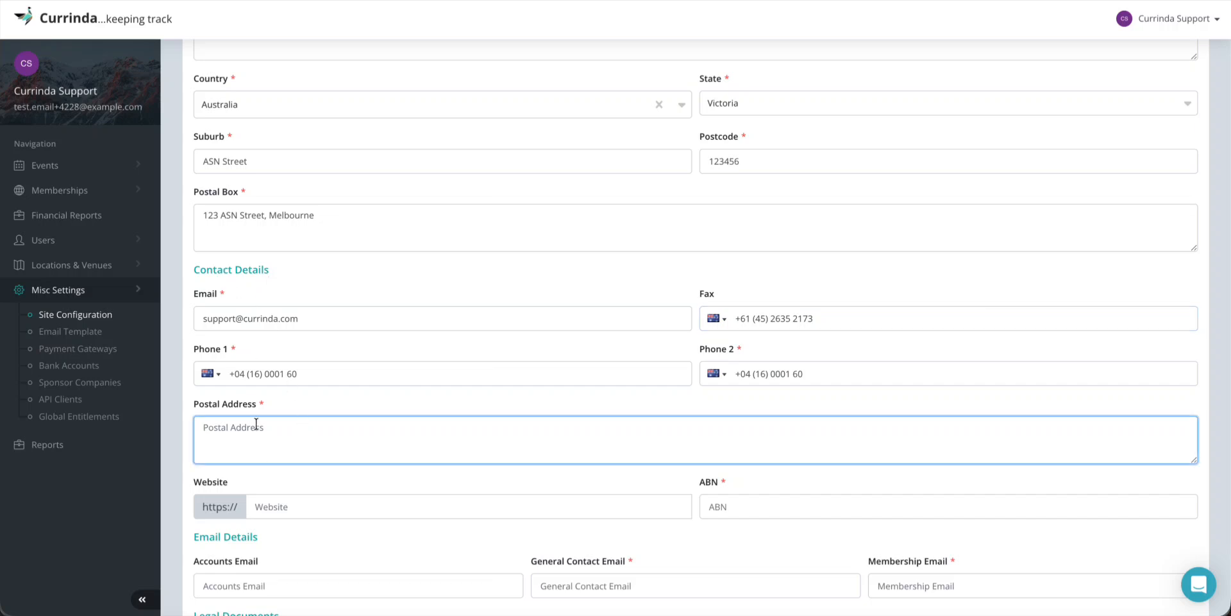
{"action": "type", "text": "123 ASN Street, Melbourne"}
Set the website to members.asnevents.com.au and enter the ABN
{"action": "scroll", "coordinate": [408, 393], "scroll_direction": "down", "scroll_amount": 1}
{"action": "left_click", "coordinate": [357, 396]}
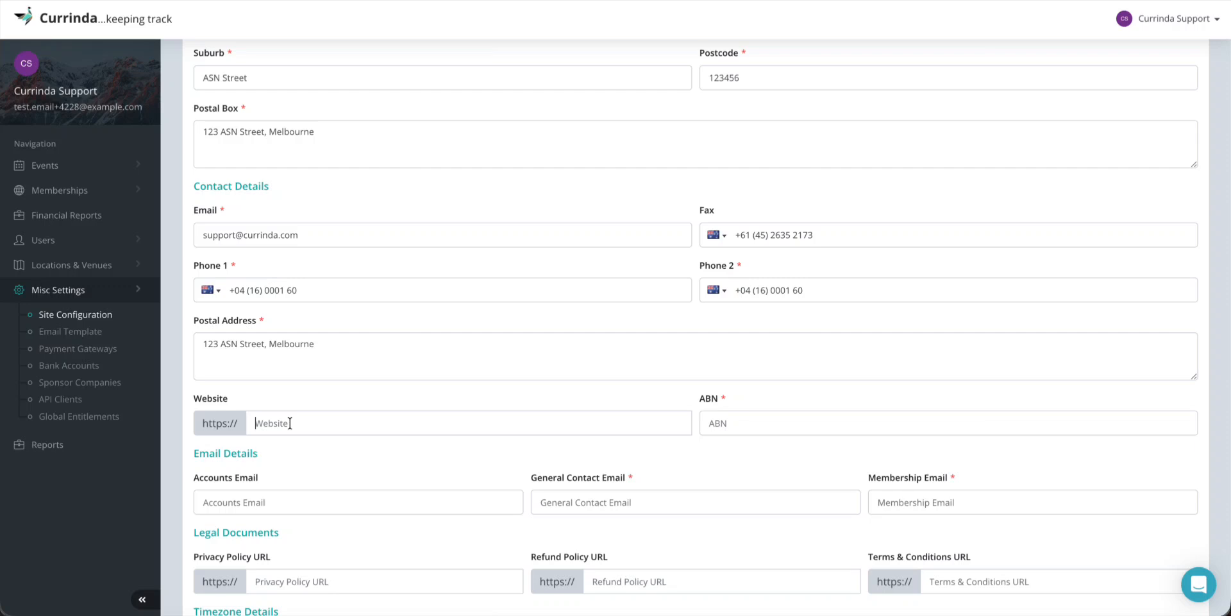
{"action": "left_click", "coordinate": [290, 423]}
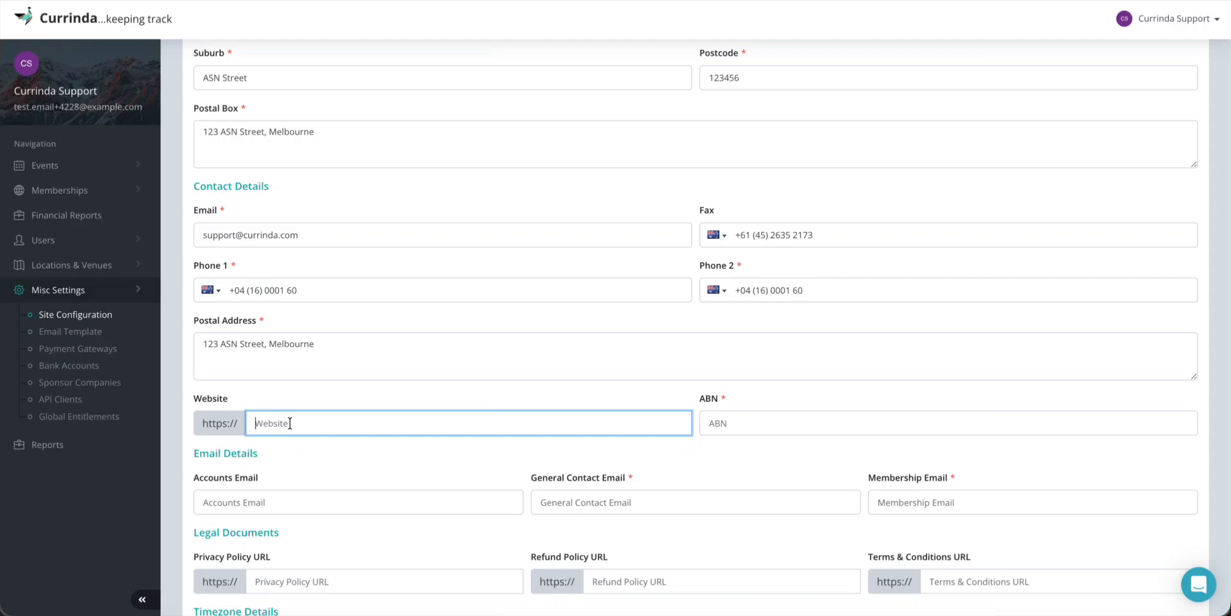
{"action": "type", "text": "members.asnevents.com.au"}
{"action": "left_click", "coordinate": [601, 393]}
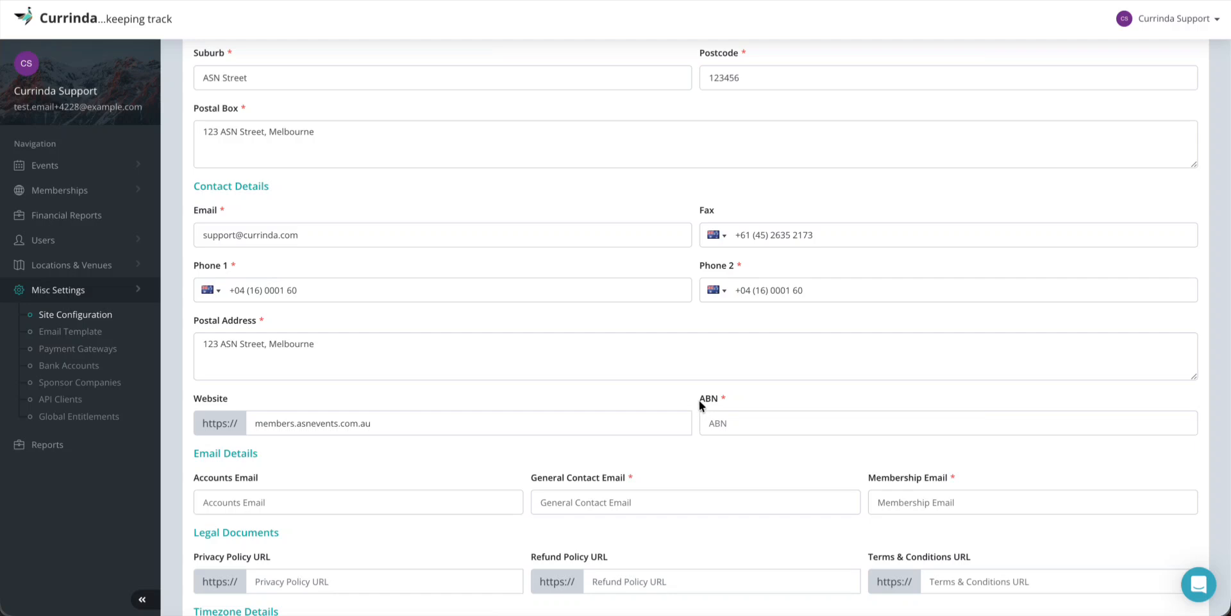
{"action": "left_click", "coordinate": [727, 421]}
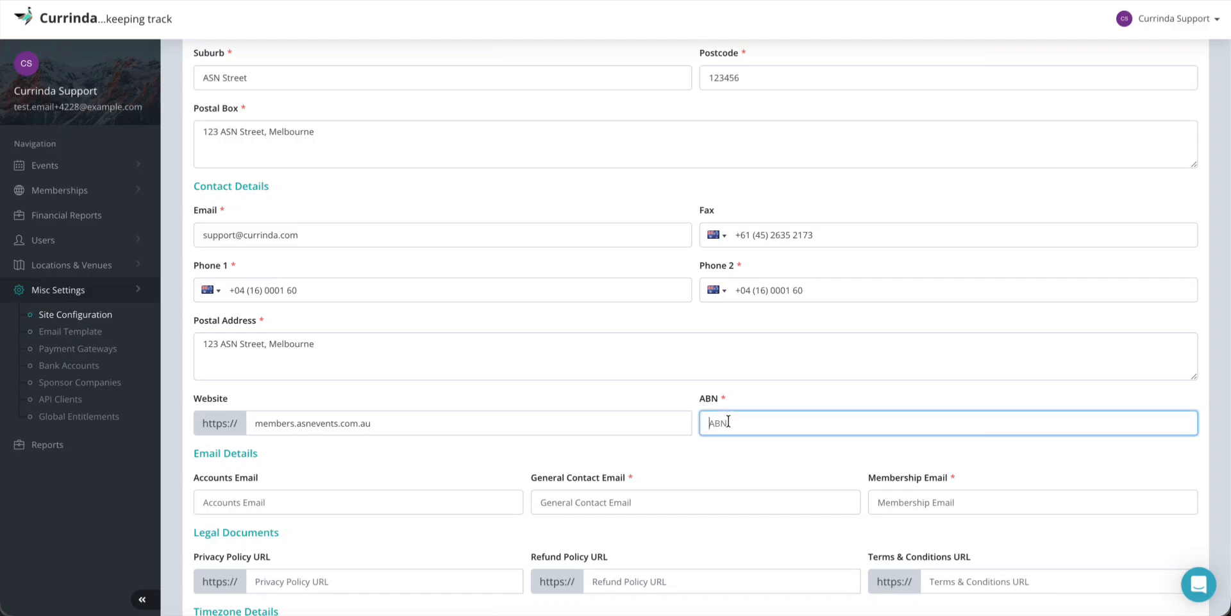
{"action": "type", "text": "12345678901"}
Enter the accounts, general contact and membership e-mail addresses under Email Details
{"action": "left_click", "coordinate": [609, 464]}
{"action": "scroll", "coordinate": [609, 464], "scroll_direction": "down", "scroll_amount": 3}
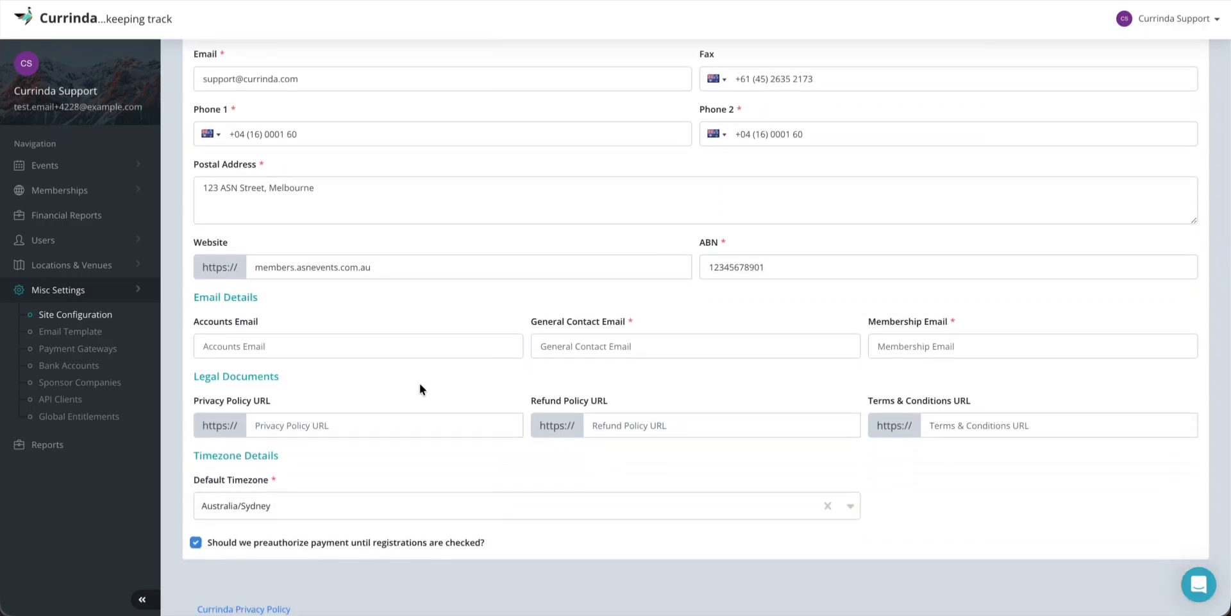
{"action": "left_click", "coordinate": [293, 346]}
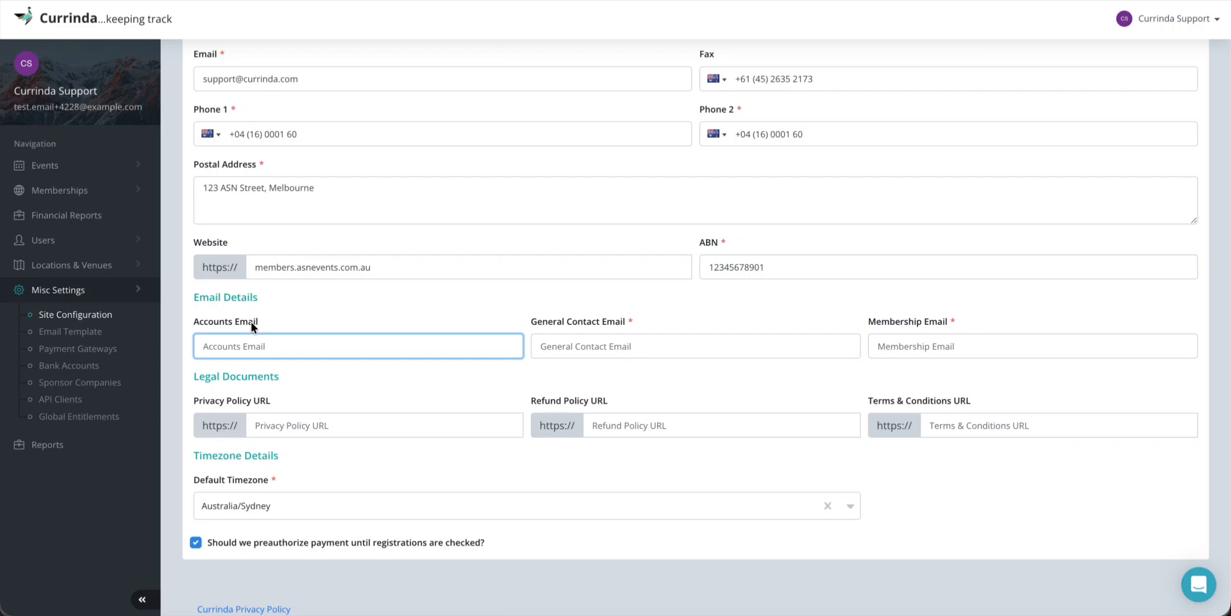
{"action": "left_click", "coordinate": [572, 348]}
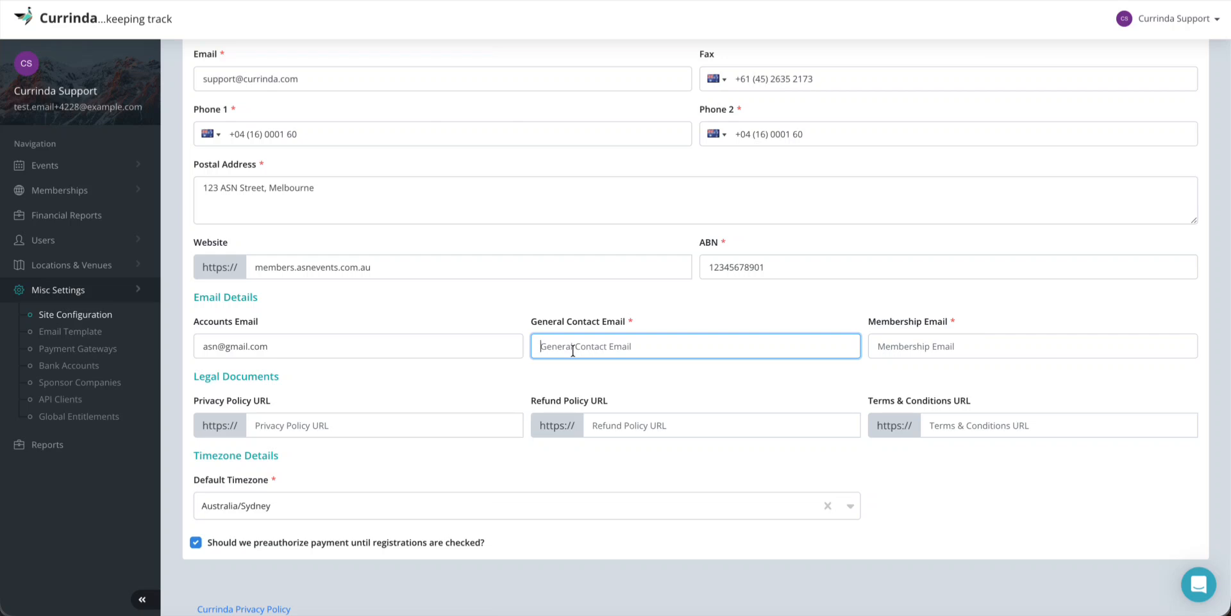
{"action": "left_click", "coordinate": [871, 322]}
{"action": "left_click", "coordinate": [980, 318]}
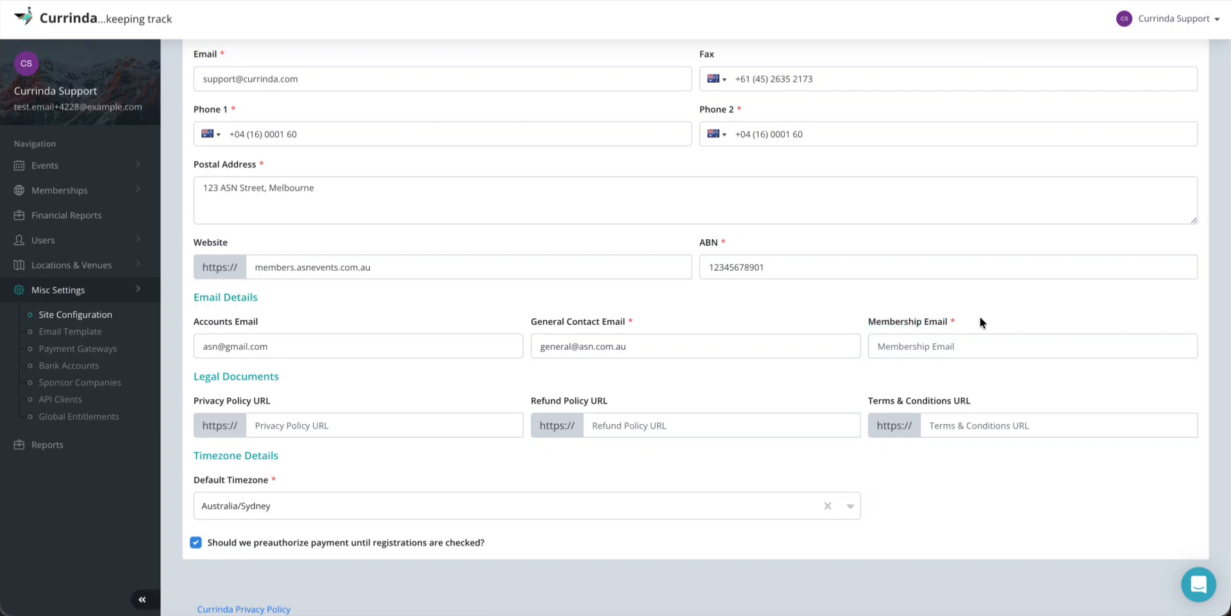
{"action": "left_click", "coordinate": [937, 352]}
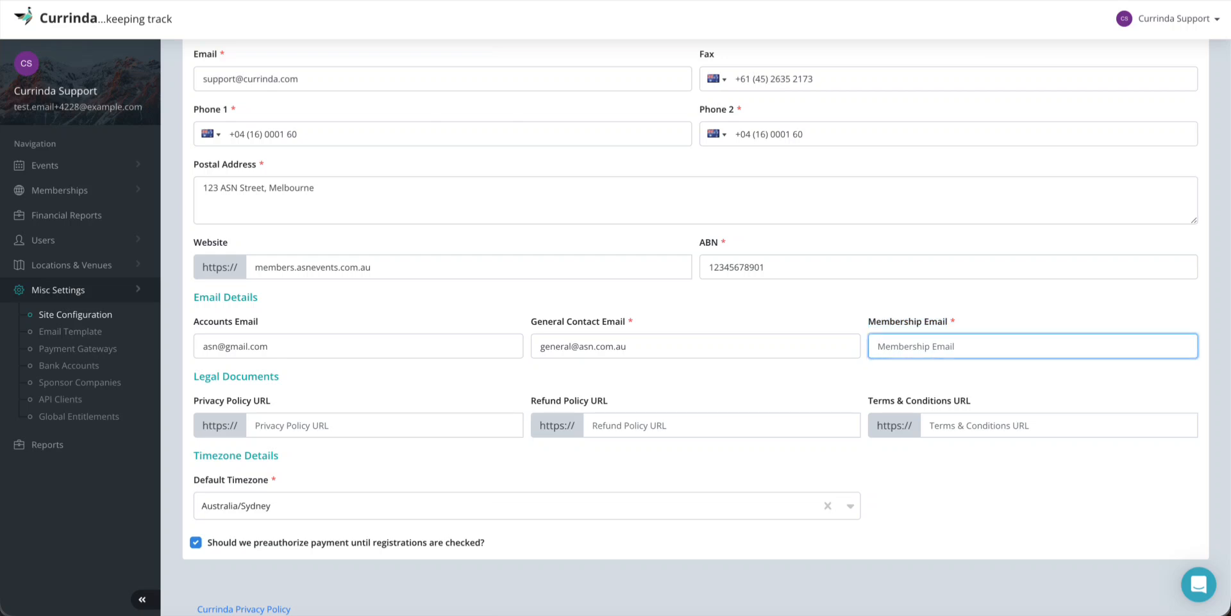
Search 'melbou' and set the Default Timezone to Australia/Melbourne
{"action": "left_click_drag", "start_coordinate": [194, 457], "coordinate": [279, 457]}
{"action": "left_click", "coordinate": [300, 470]}
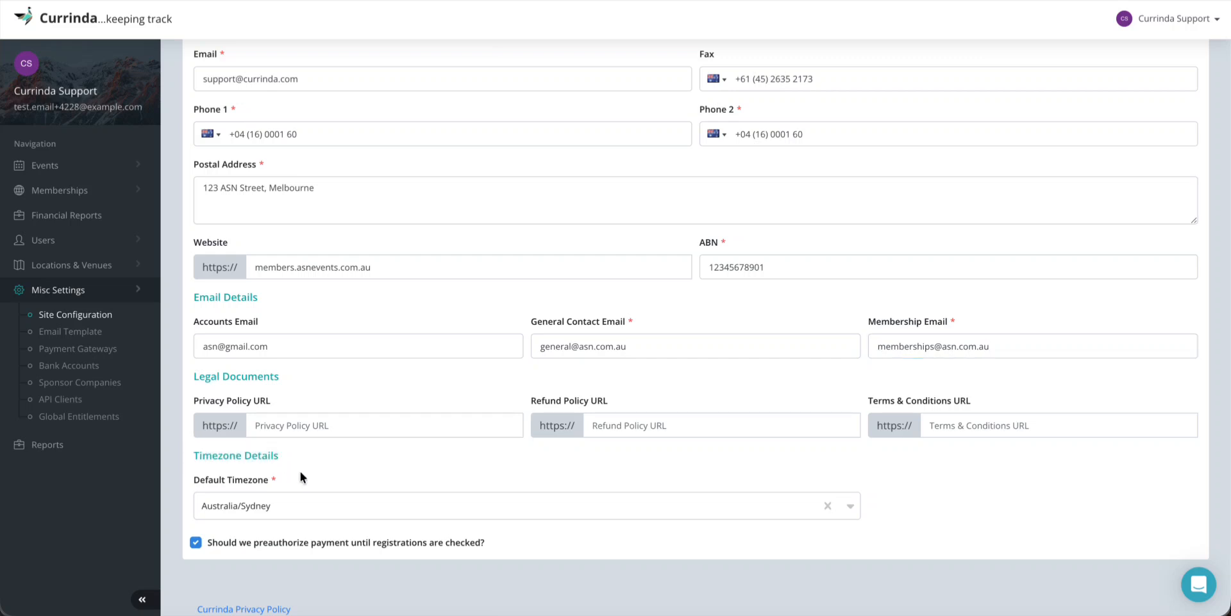
{"action": "left_click", "coordinate": [247, 504]}
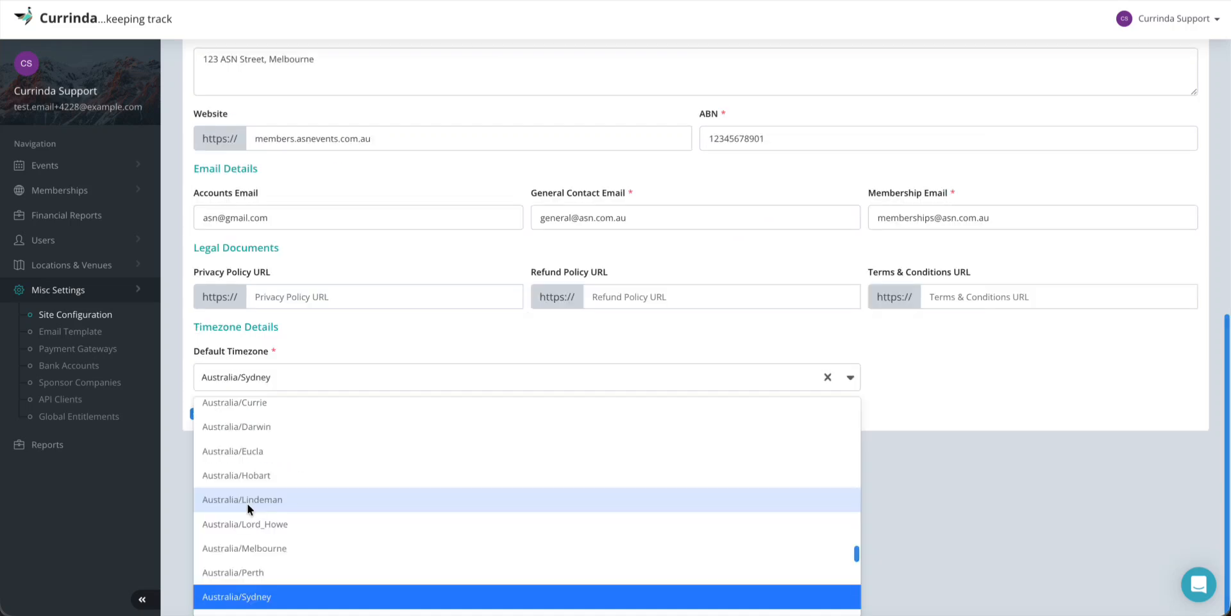
{"action": "type", "text": "melbou"}
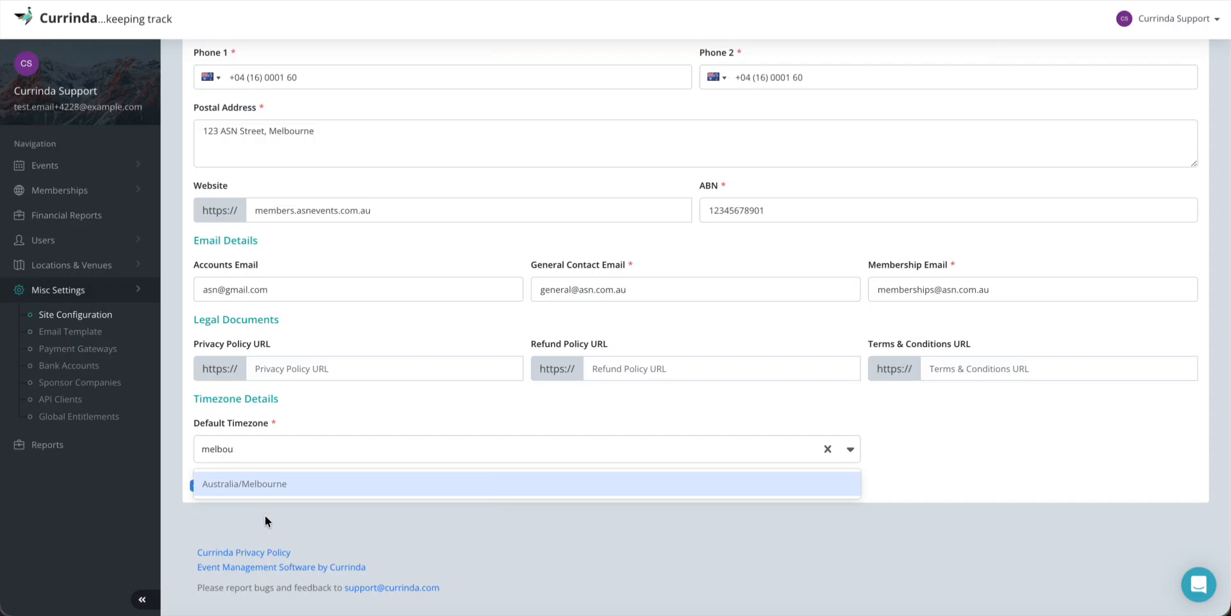
{"action": "left_click", "coordinate": [276, 485]}
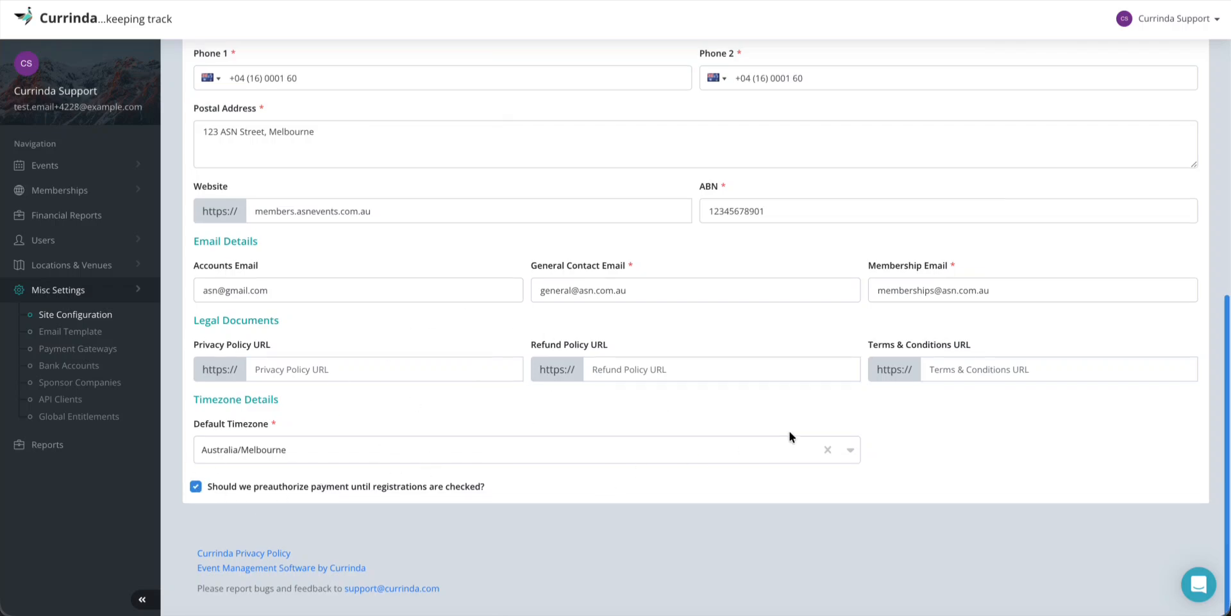
{"action": "scroll", "coordinate": [790, 431], "scroll_direction": "up", "scroll_amount": 10}
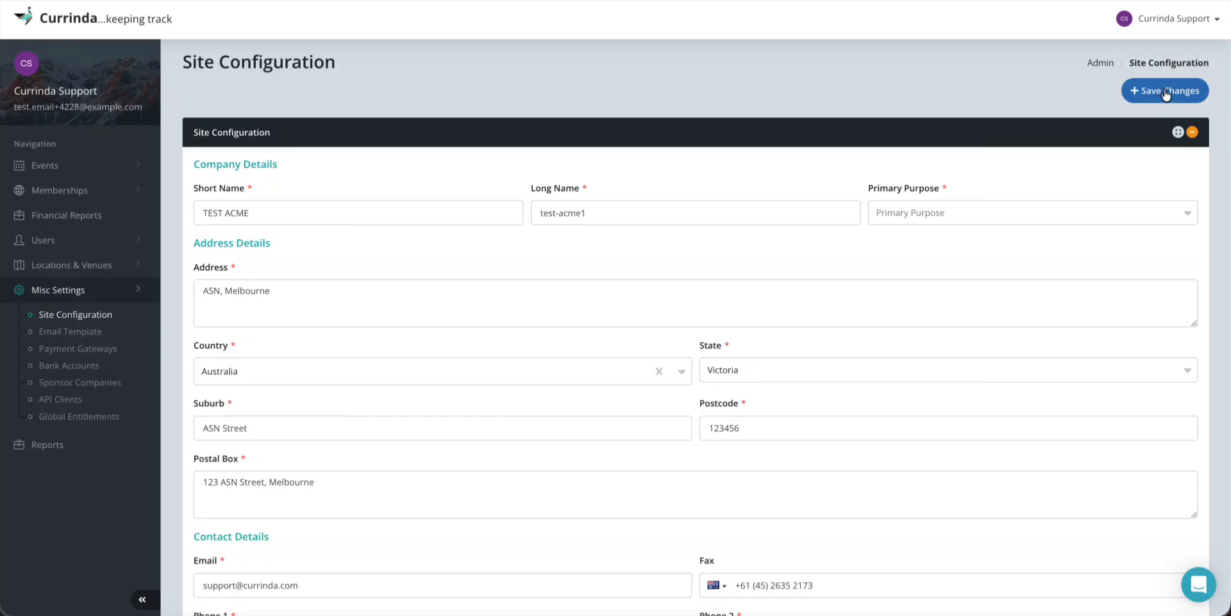
Choose Events for the required Primary Purpose and save the configuration
{"action": "left_click", "coordinate": [1166, 94]}
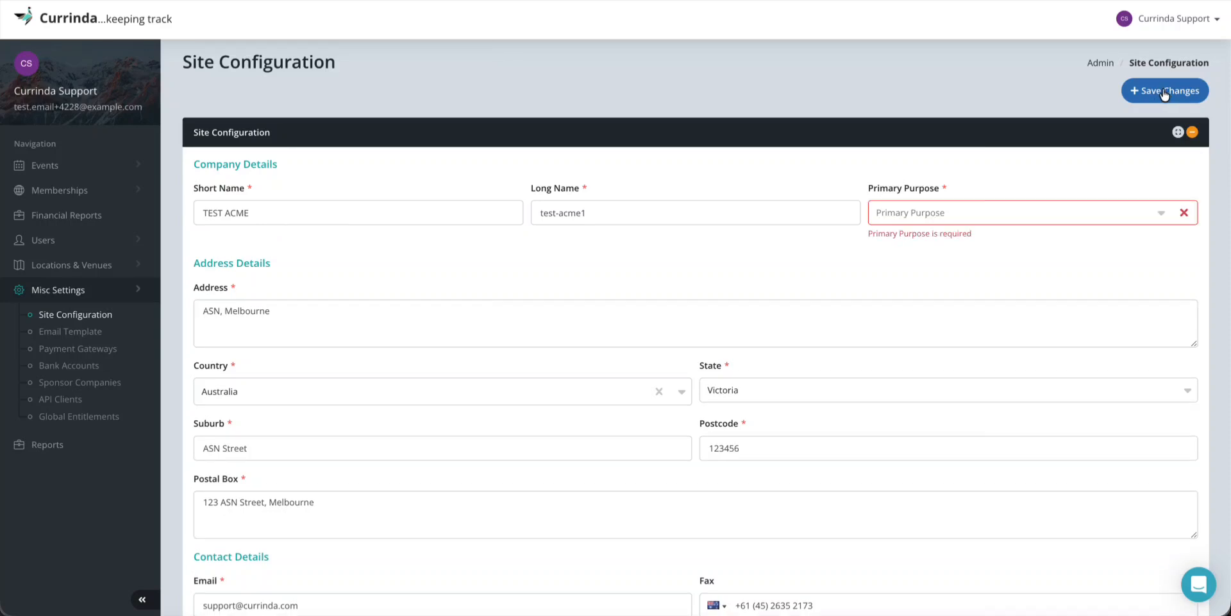
{"action": "left_click", "coordinate": [950, 208]}
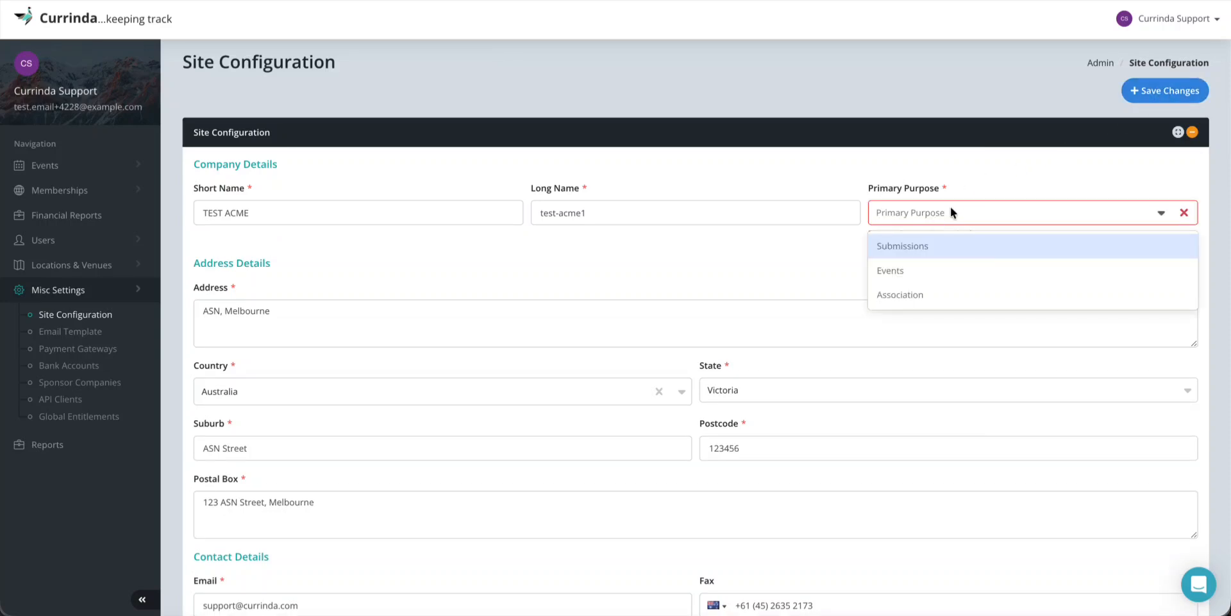
{"action": "left_click", "coordinate": [910, 268]}
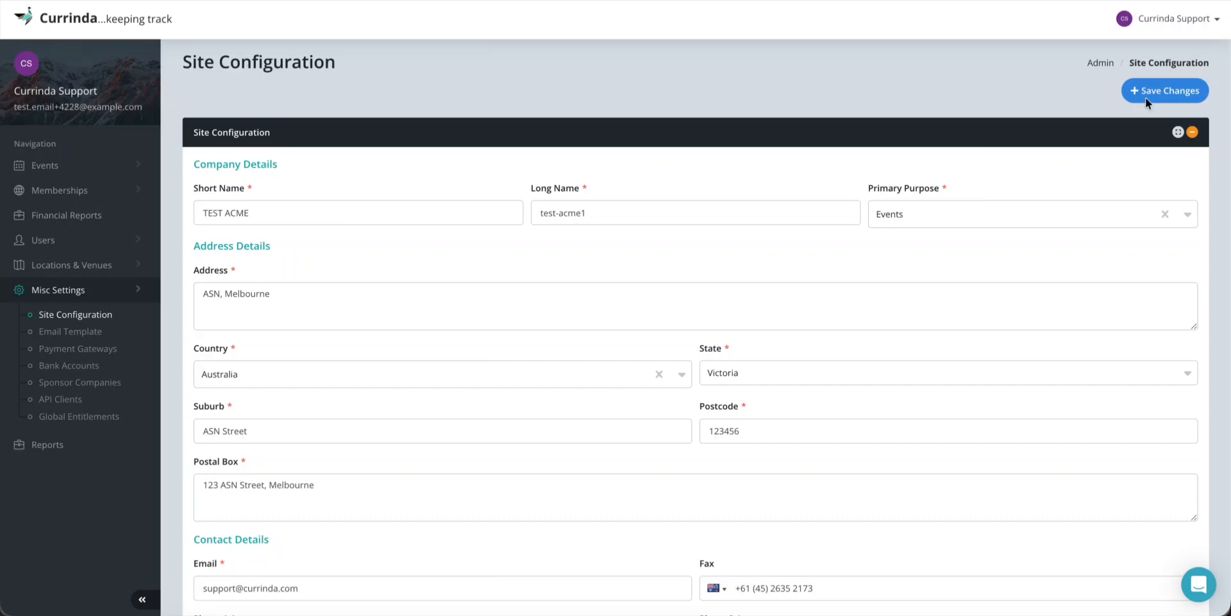
{"action": "left_click", "coordinate": [1164, 89]}
Open the Email Template page from Misc Settings in the sidebar
{"action": "left_click", "coordinate": [75, 335]}
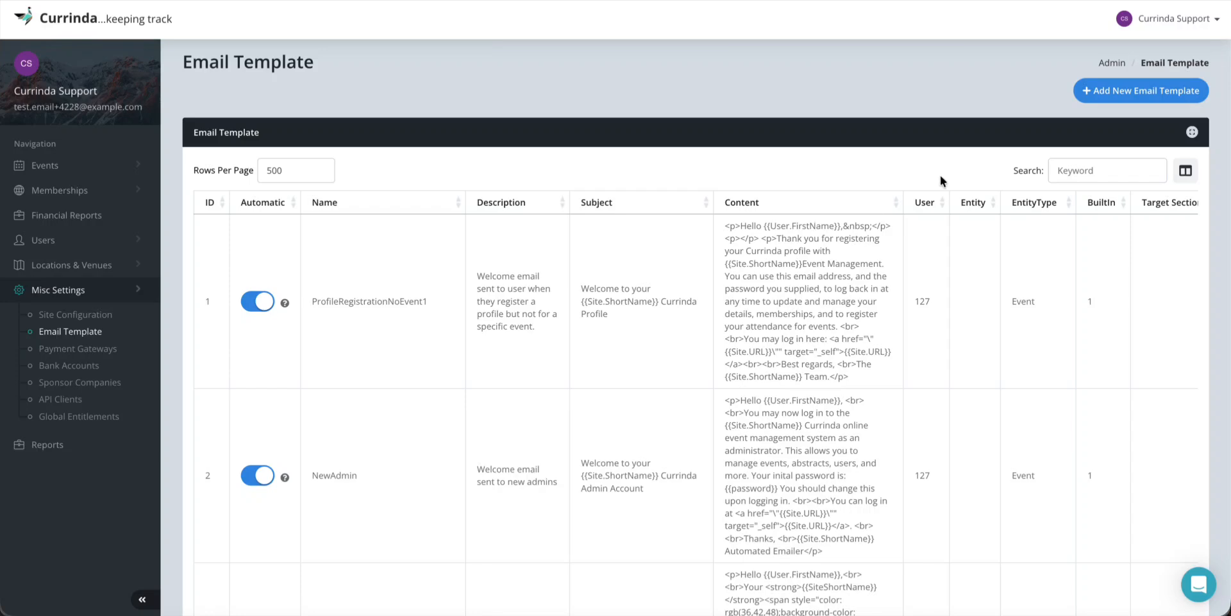
Add template 'Registration Completion' targeting Registration, described 'Email Template for Completion of registration in an event'
{"action": "left_click", "coordinate": [1132, 91]}
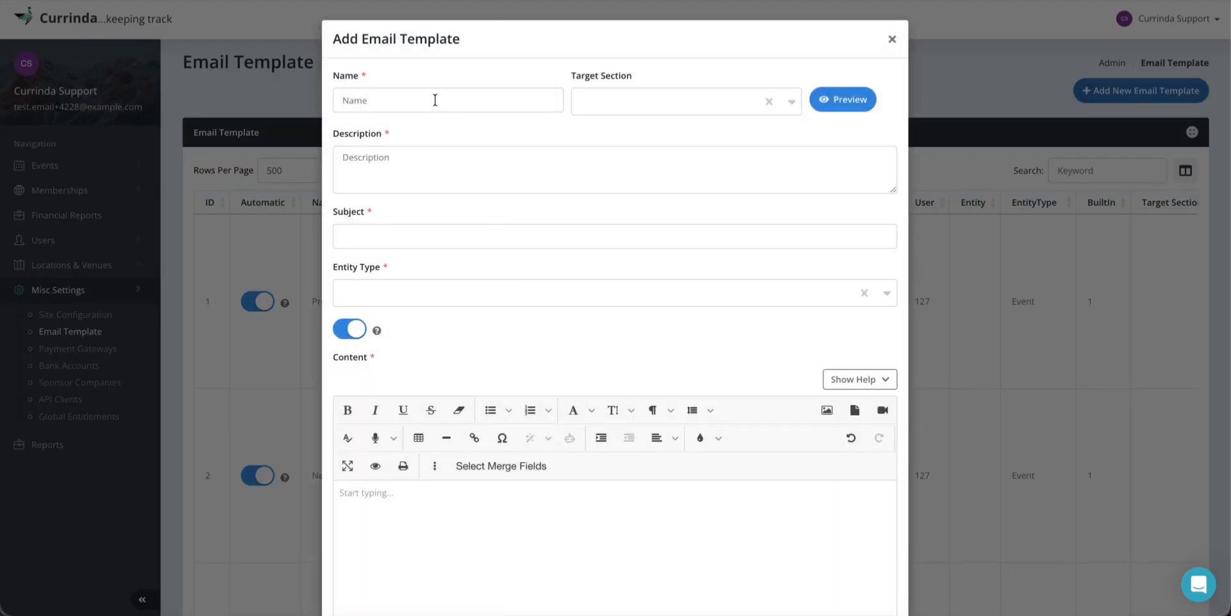
{"action": "left_click", "coordinate": [433, 98]}
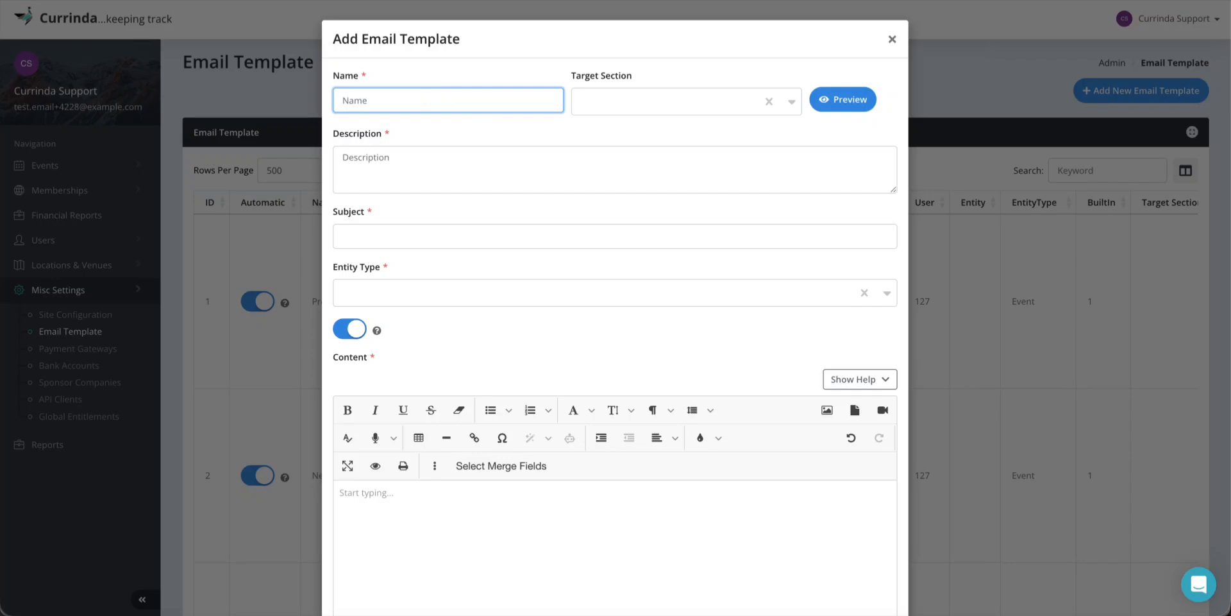
{"action": "type", "text": "Registration Completion"}
{"action": "left_click", "coordinate": [606, 102]}
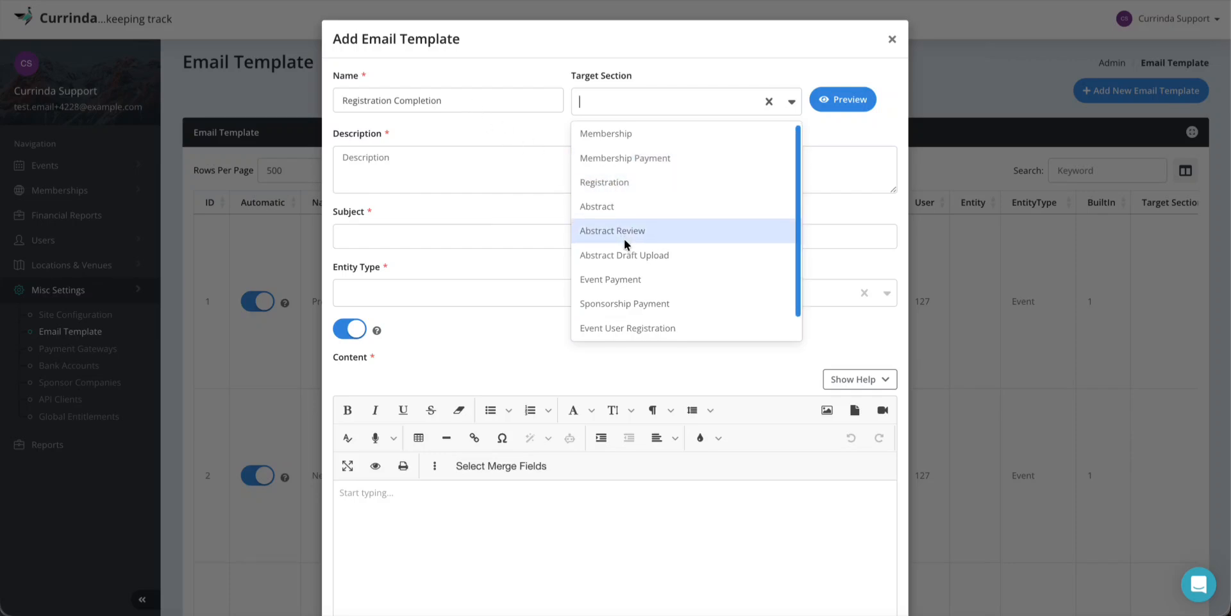
{"action": "scroll", "coordinate": [624, 239], "scroll_direction": "down", "scroll_amount": 1}
{"action": "scroll", "coordinate": [624, 239], "scroll_direction": "up", "scroll_amount": 1}
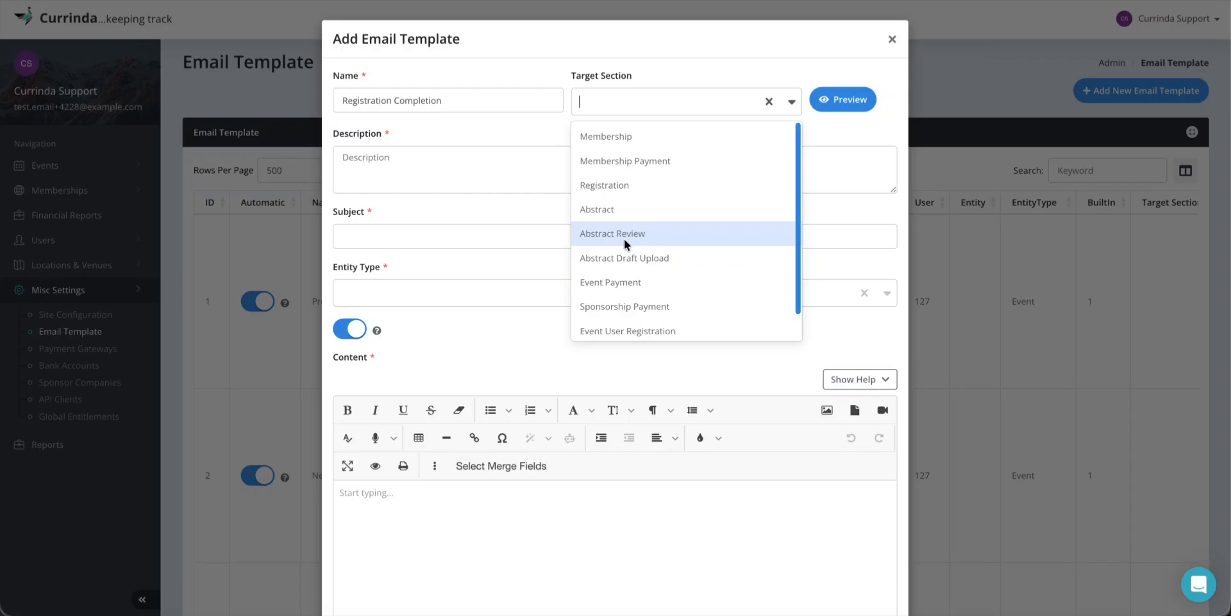
{"action": "left_click", "coordinate": [616, 184]}
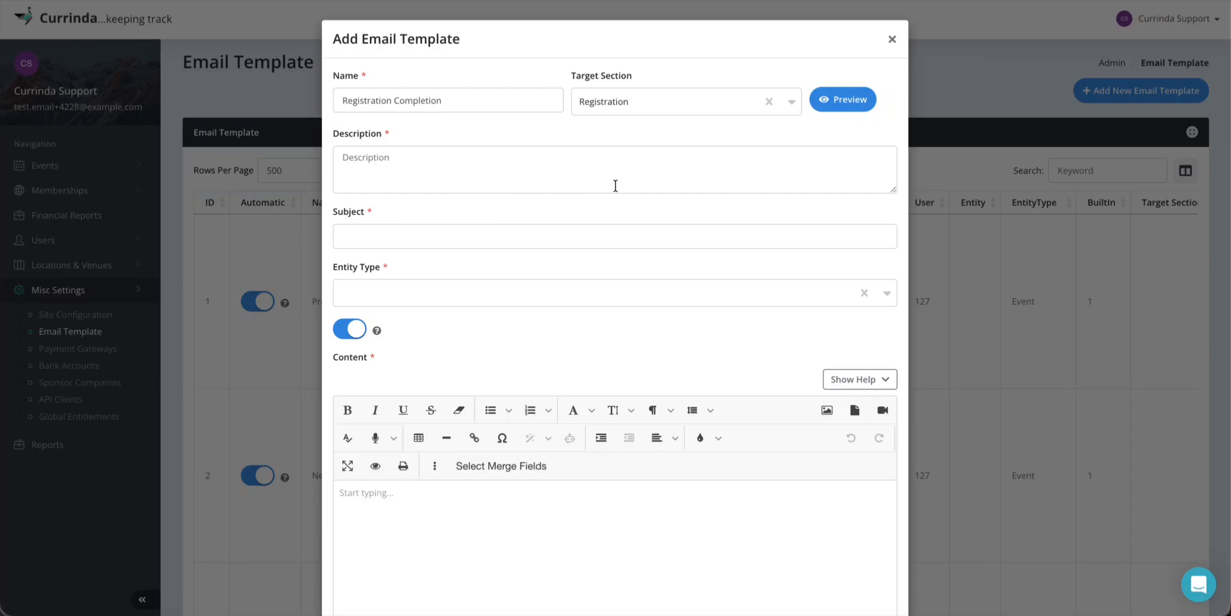
{"action": "left_click", "coordinate": [391, 162]}
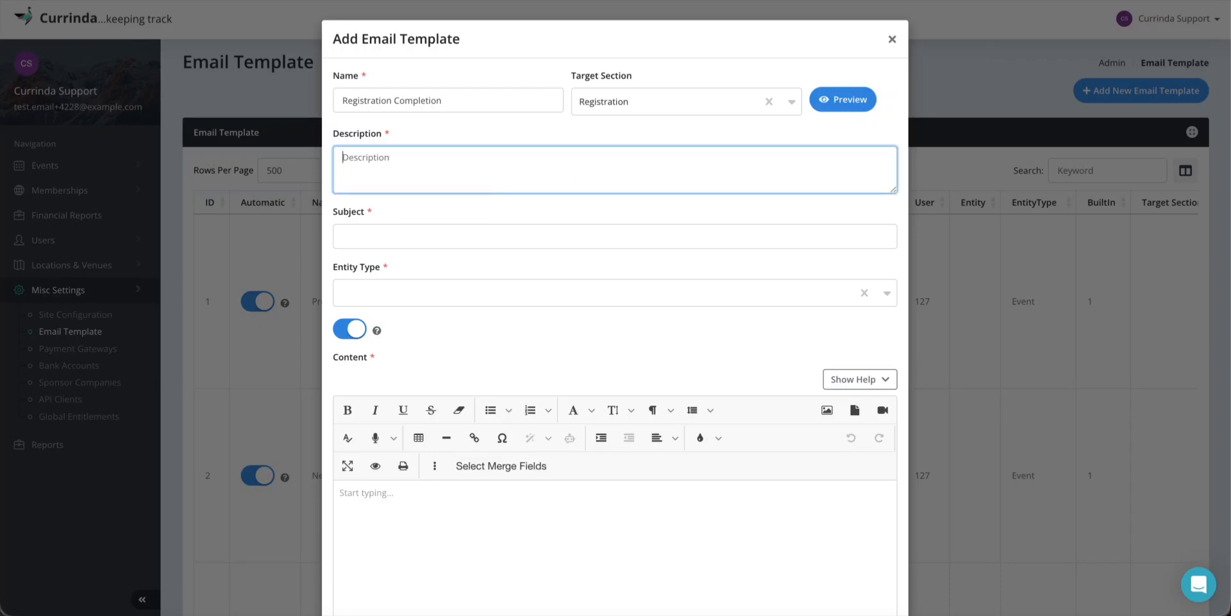
{"action": "type", "text": "Email Template for Comple"}
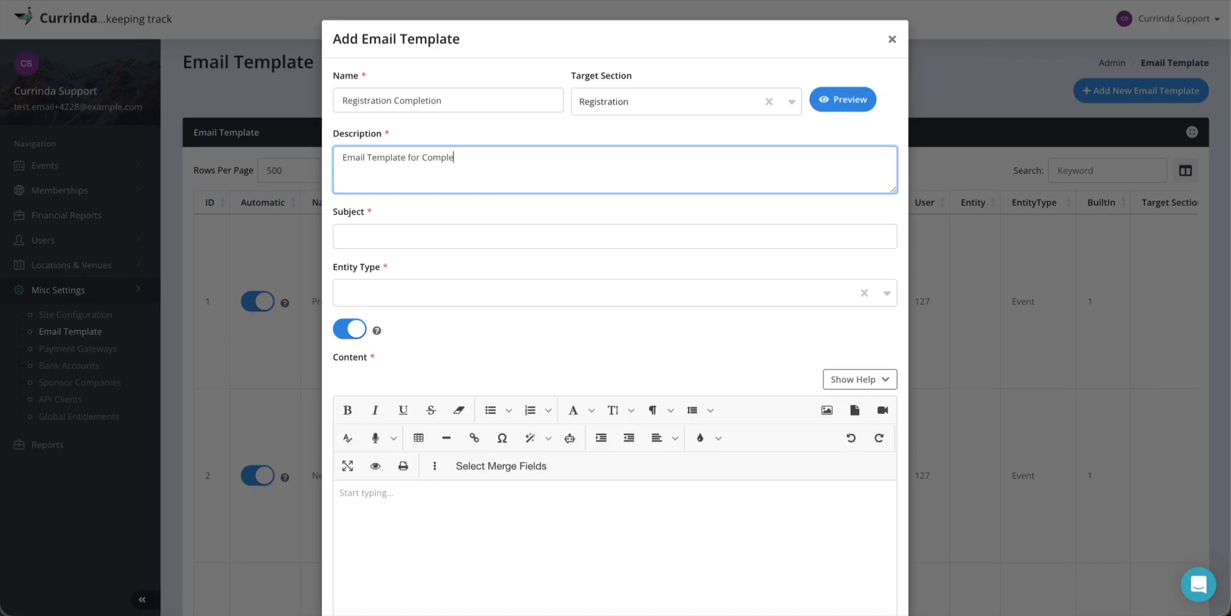
{"action": "type", "text": "tion of registratio"}
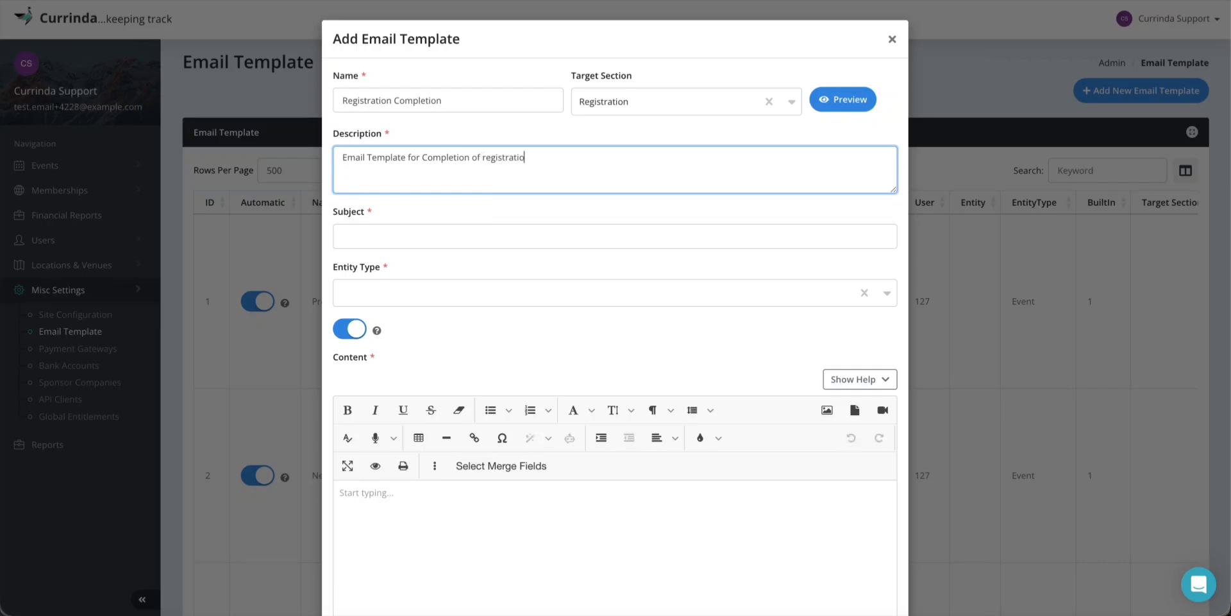
{"action": "type", "text": "n in an event"}
Set the subject to 'Registration Completion' and the entity type to Event
{"action": "left_click", "coordinate": [394, 209]}
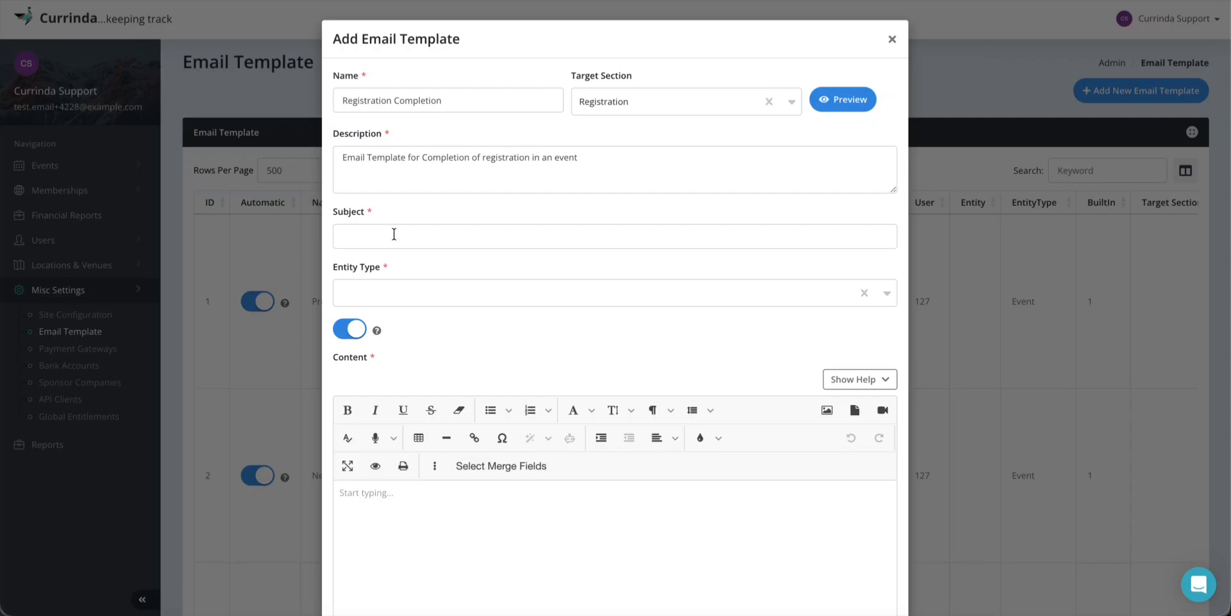
{"action": "left_click", "coordinate": [394, 234]}
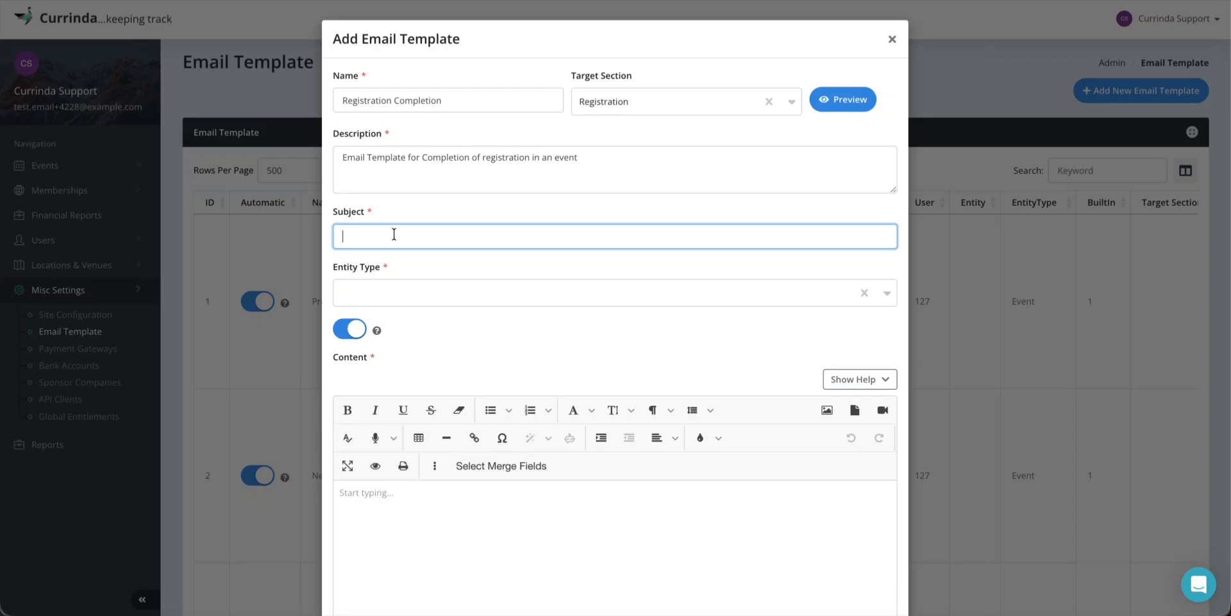
{"action": "type", "text": "Registration Completion"}
{"action": "left_click", "coordinate": [381, 293]}
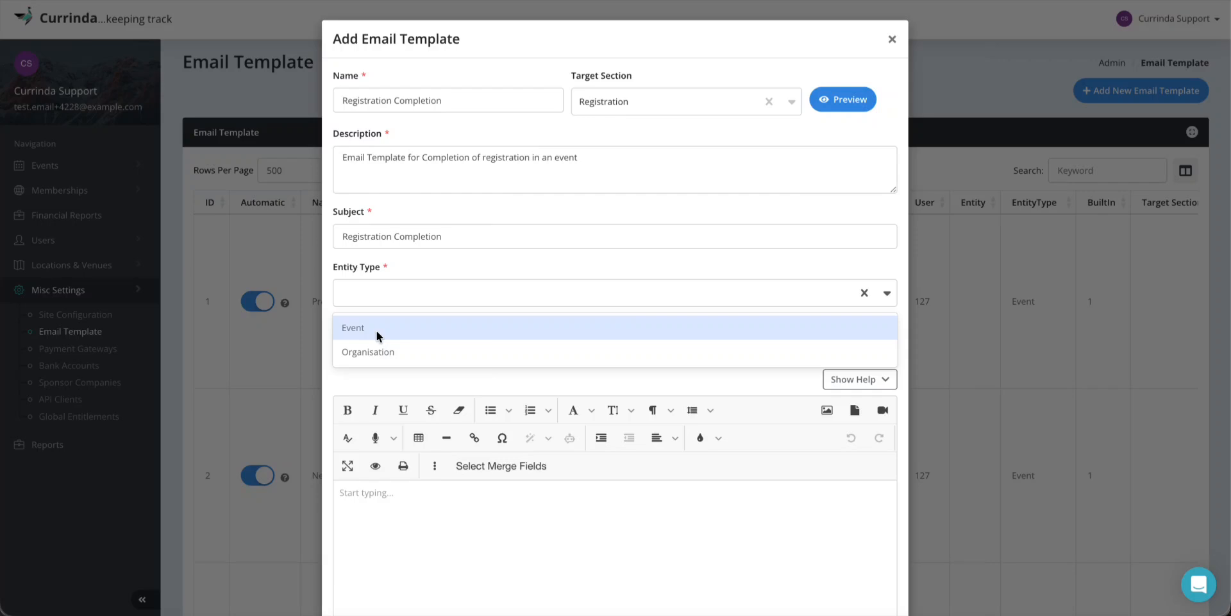
{"action": "left_click", "coordinate": [394, 326]}
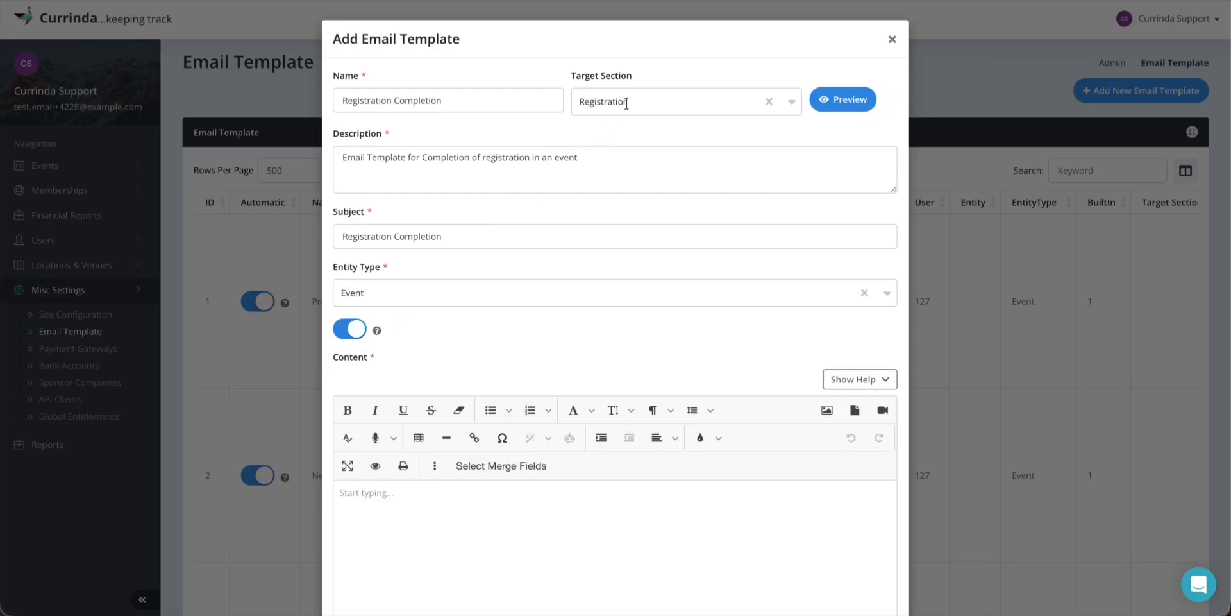
{"action": "scroll", "coordinate": [485, 341], "scroll_direction": "down", "scroll_amount": 1}
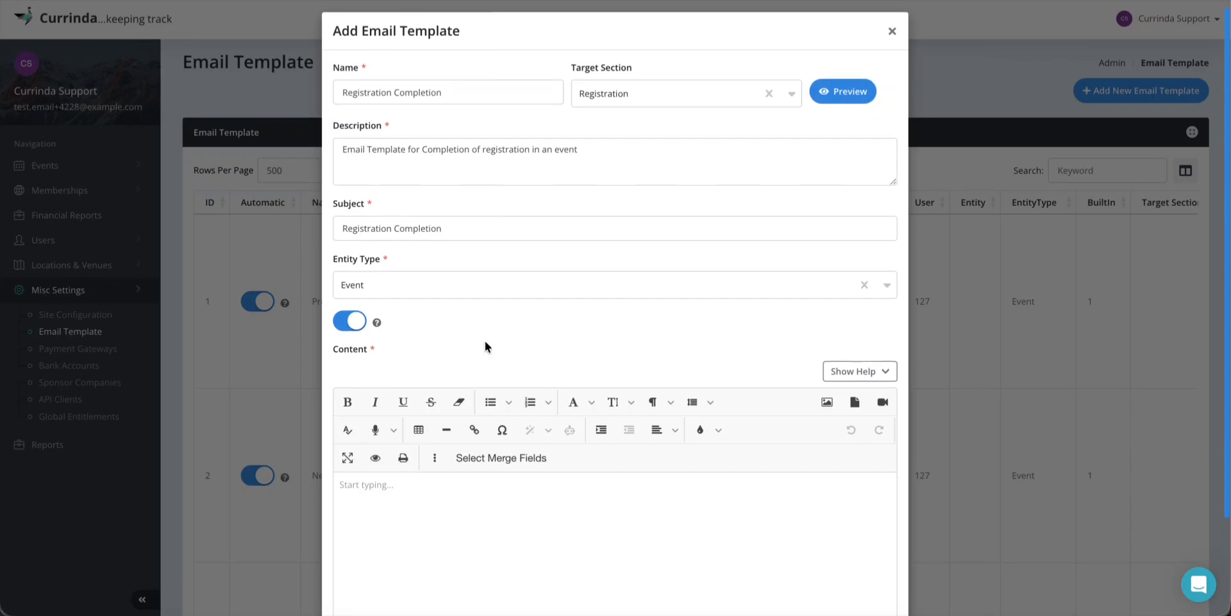
{"action": "mouse_move", "coordinate": [376, 306]}
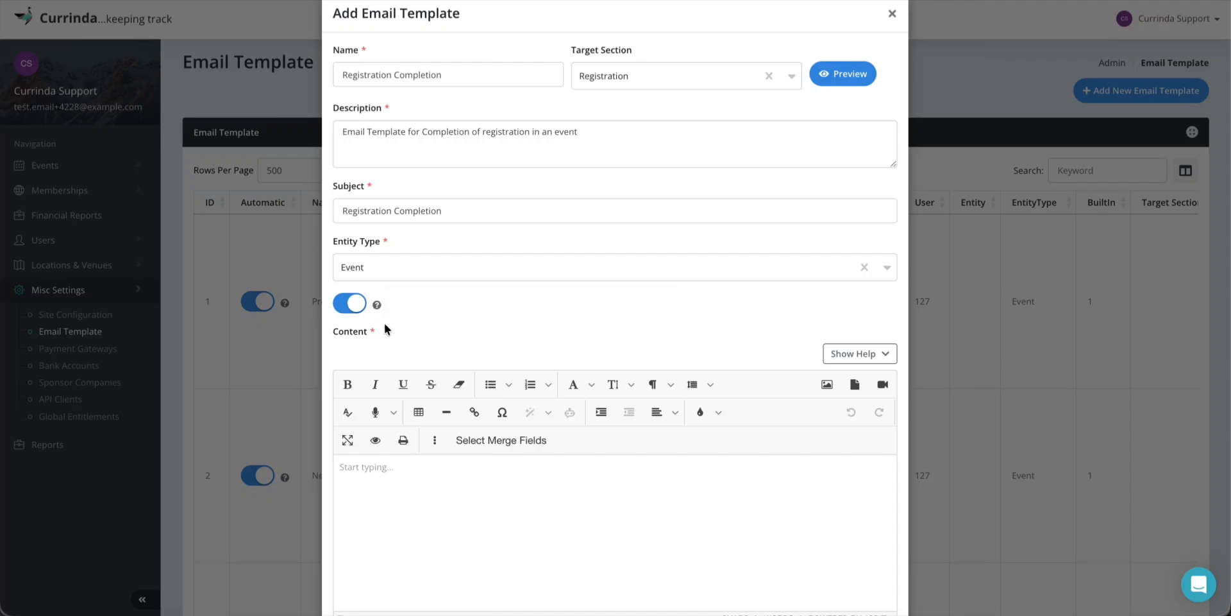
{"action": "scroll", "coordinate": [469, 321], "scroll_direction": "up", "scroll_amount": 1}
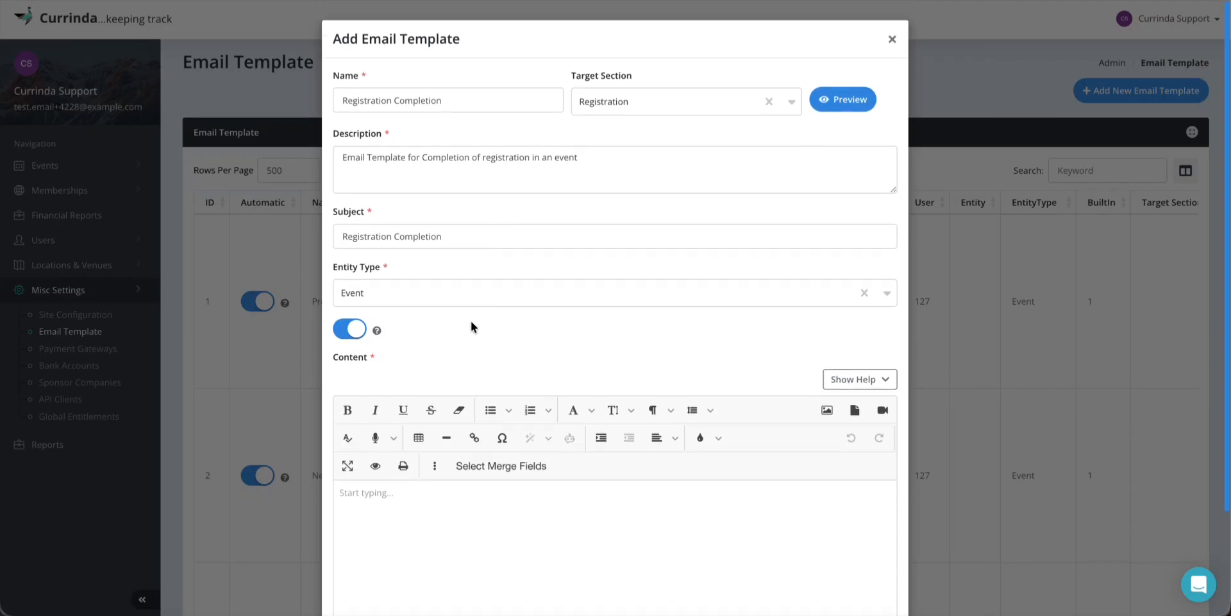
{"action": "mouse_move", "coordinate": [373, 332]}
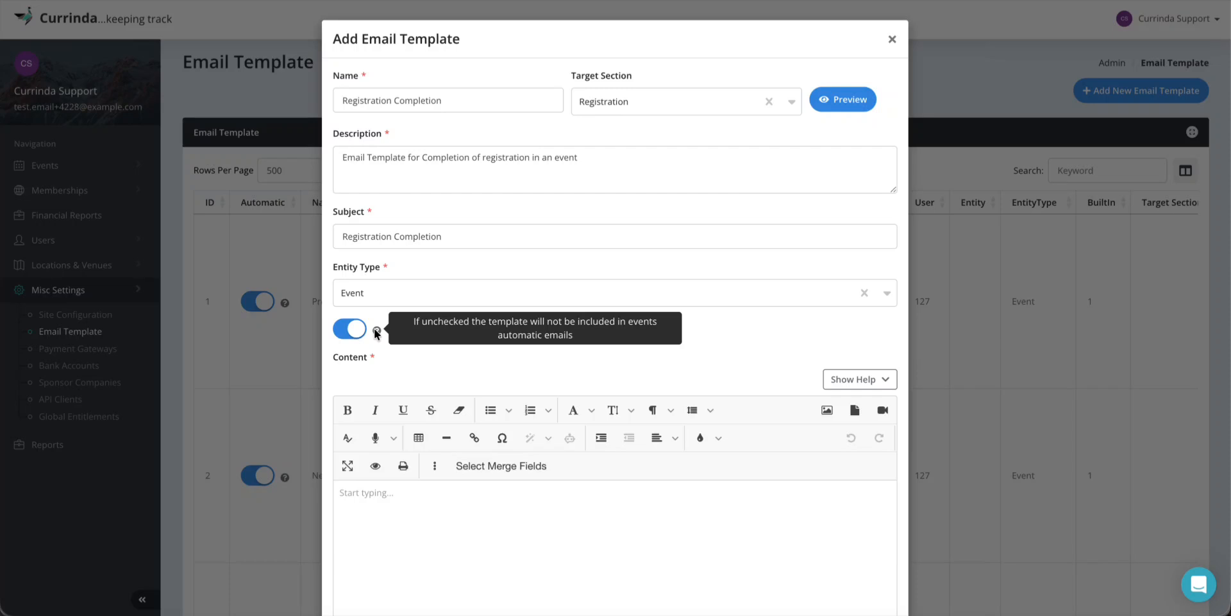
{"action": "scroll", "coordinate": [522, 372], "scroll_direction": "down", "scroll_amount": 3}
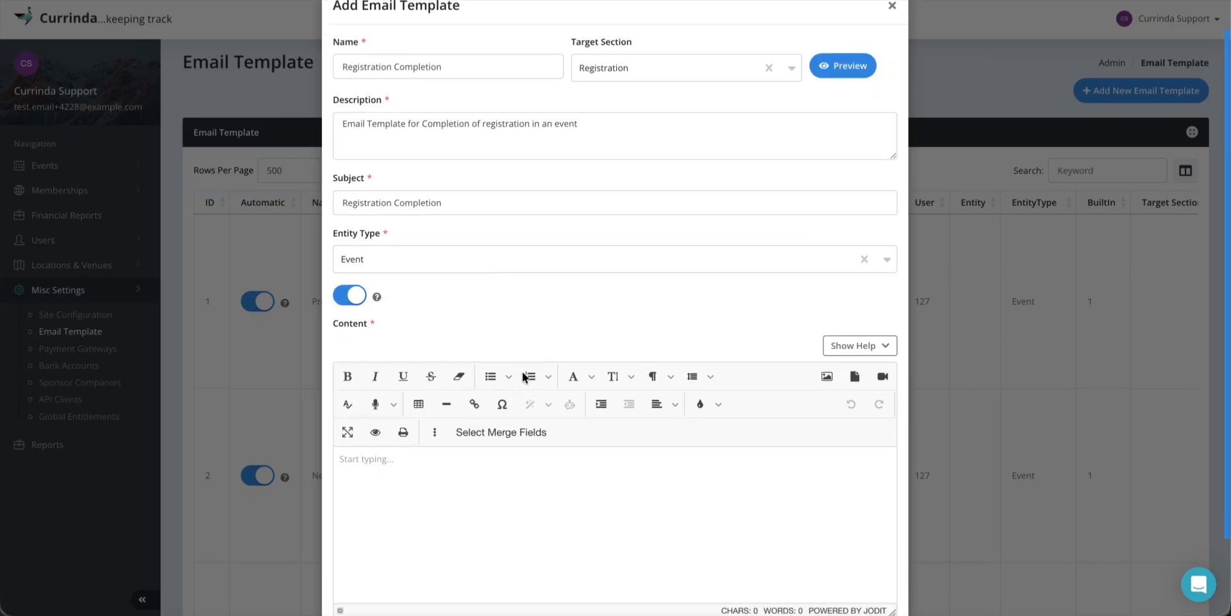
Write 'Dear' with the User.FirstName merge field and a comma, then start a new line
{"action": "left_click", "coordinate": [377, 375]}
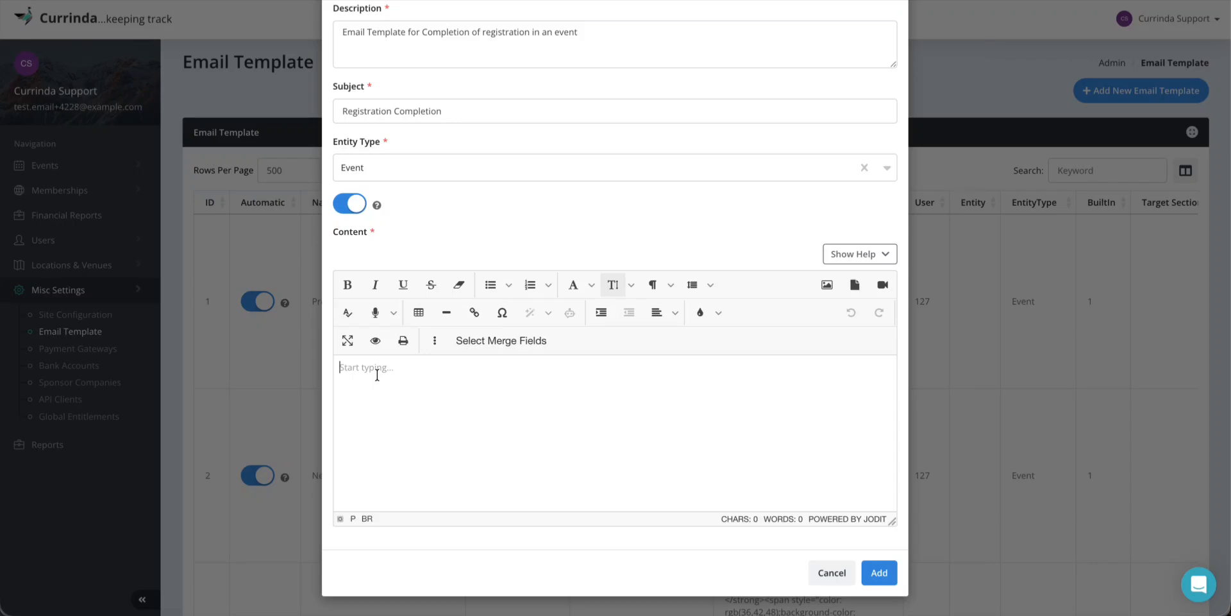
{"action": "type", "text": "Dear"}
{"action": "left_click", "coordinate": [499, 342]}
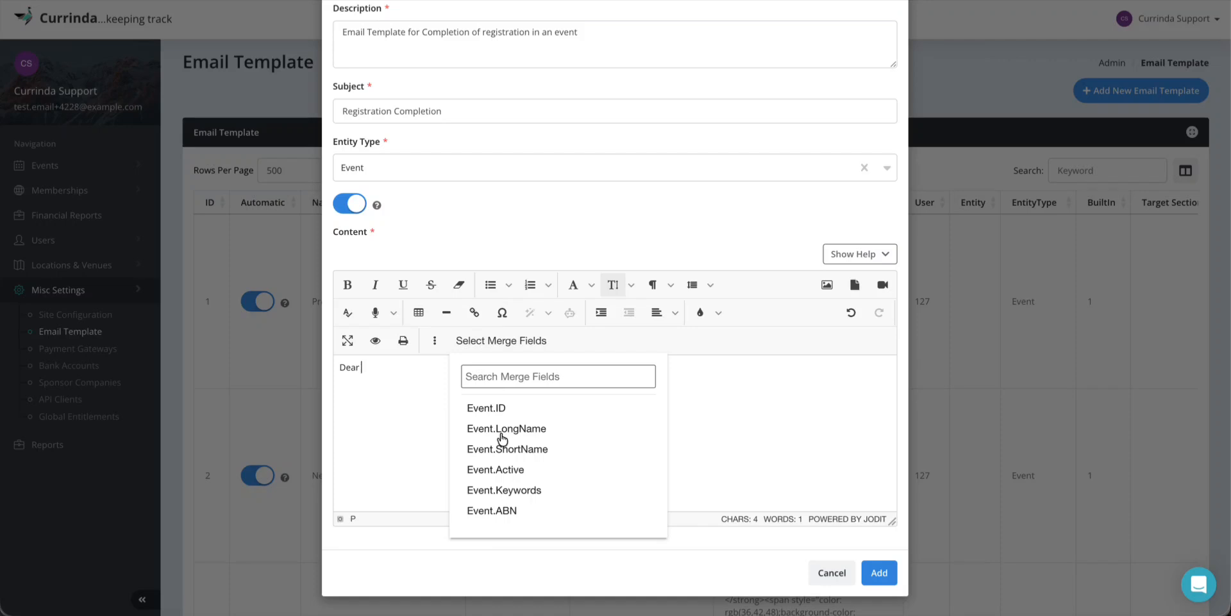
{"action": "left_click", "coordinate": [499, 383]}
{"action": "type", "text": "name"}
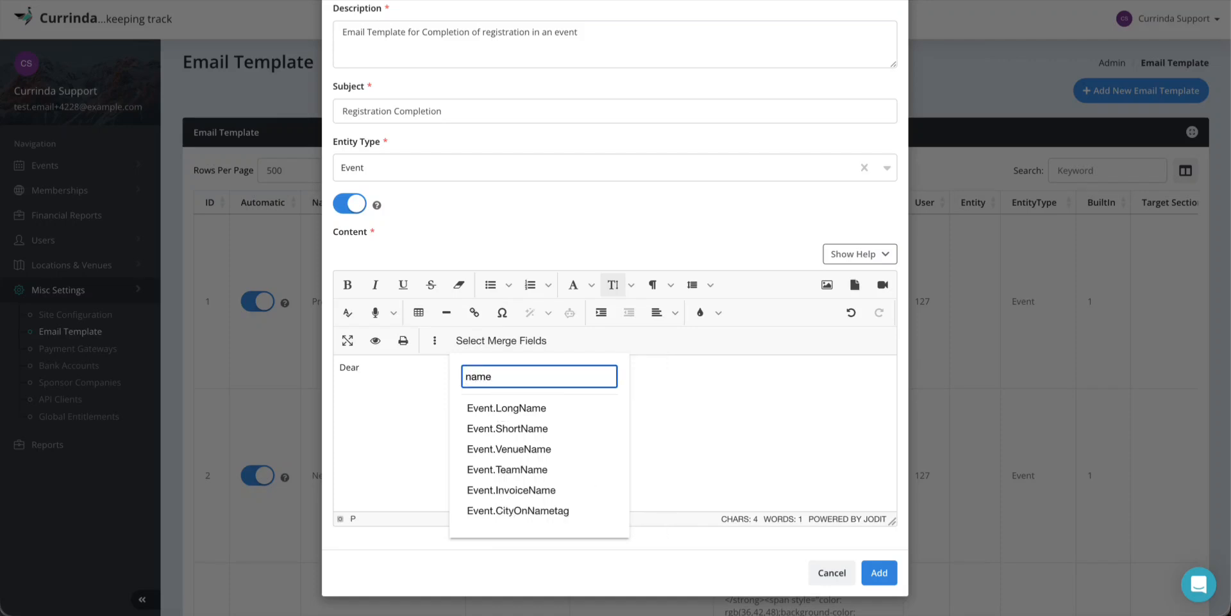
{"action": "scroll", "coordinate": [510, 465], "scroll_direction": "down", "scroll_amount": 3}
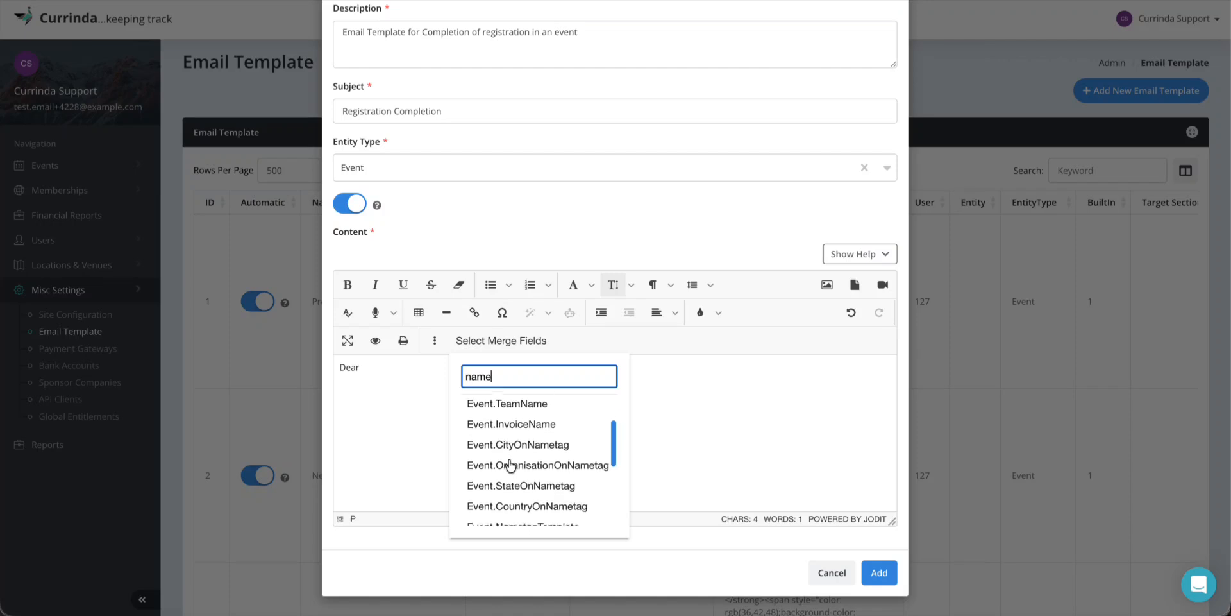
{"action": "scroll", "coordinate": [511, 465], "scroll_direction": "down", "scroll_amount": 1}
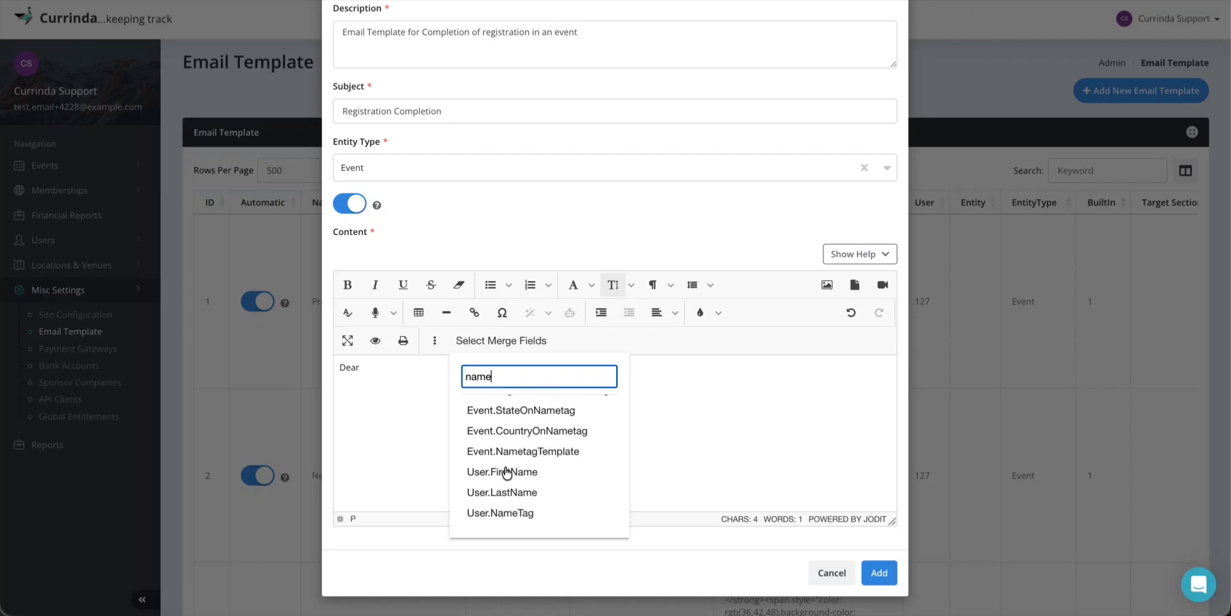
{"action": "left_click", "coordinate": [506, 471]}
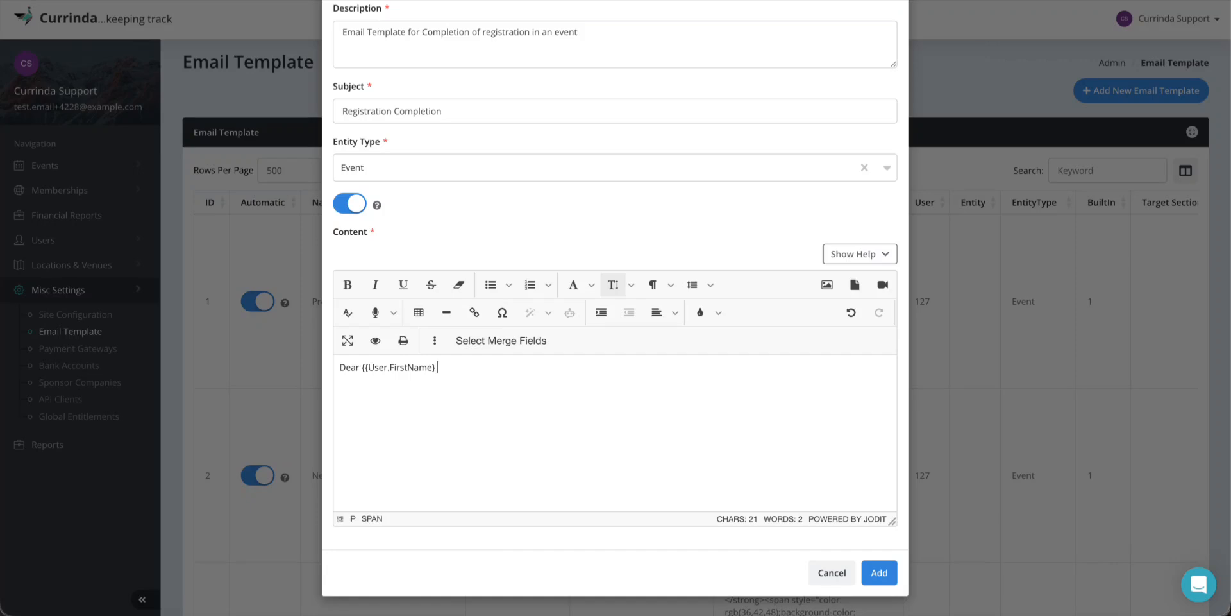
{"action": "type", "text": "},"}
{"action": "key", "text": "Return"}
{"action": "left_click_drag", "start_coordinate": [361, 368], "coordinate": [439, 366]}
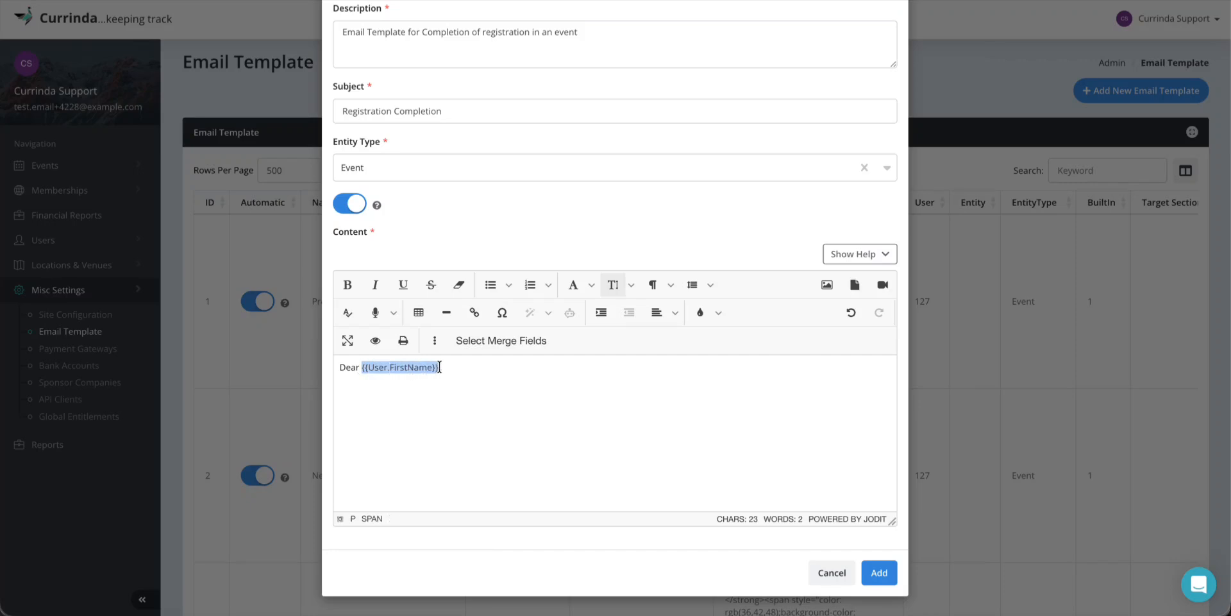
{"action": "left_click", "coordinate": [386, 402]}
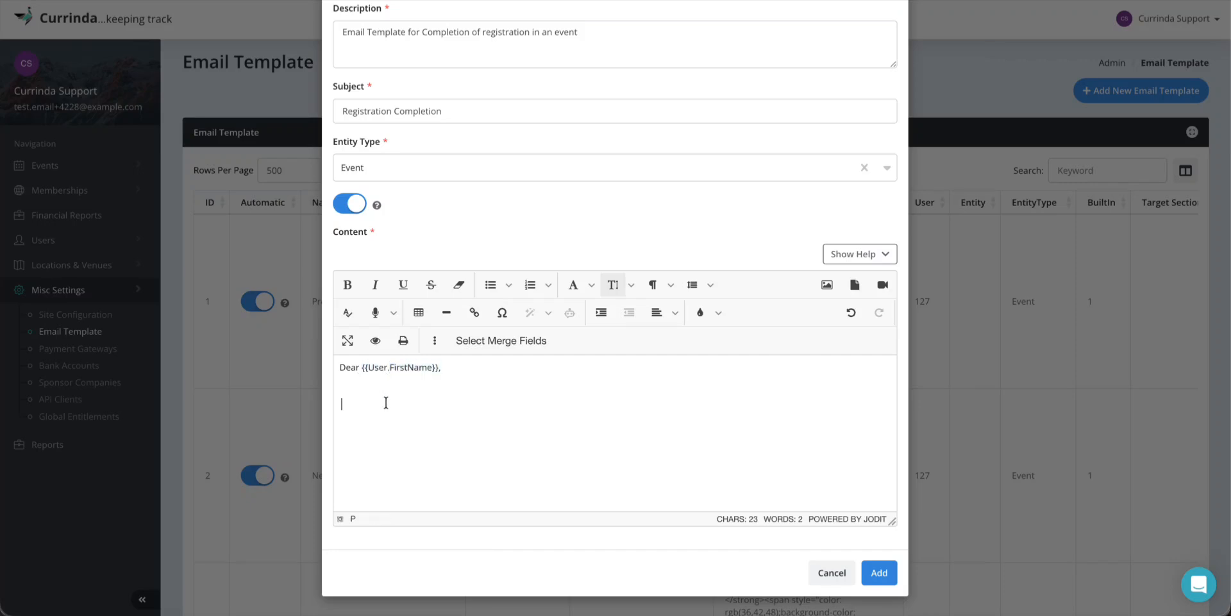
Type 'We're glad to have you attending the conference scheduled from' plus the Event.PrettyDates field
{"action": "type", "text": "We are glad to have you attending the c"}
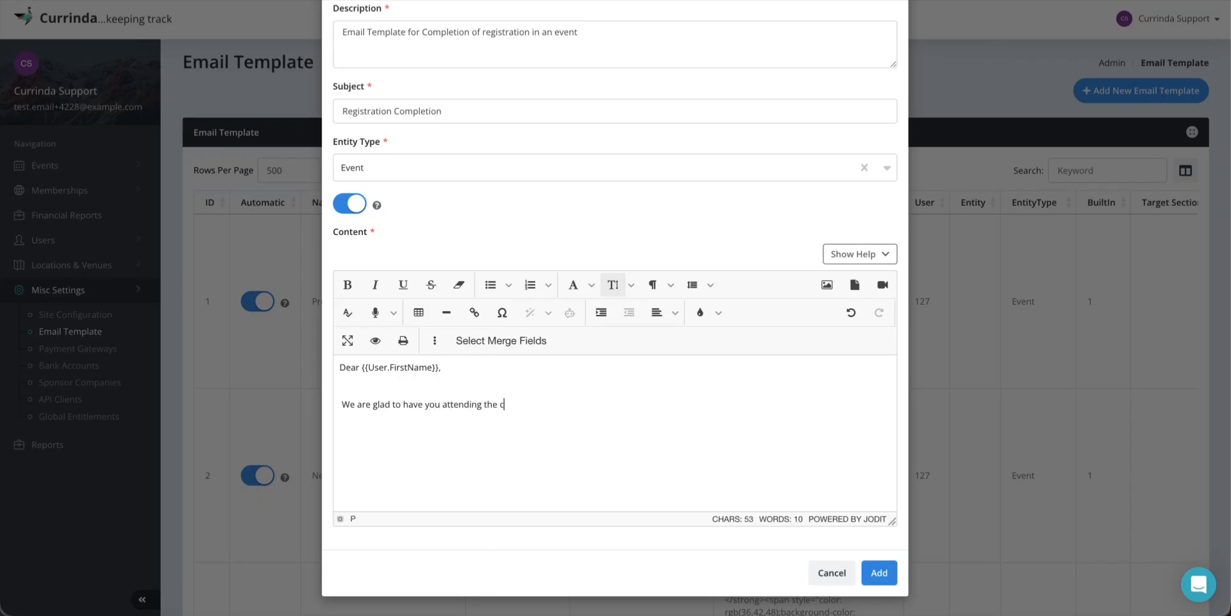
{"action": "type", "text": "onference scheduled from"}
{"action": "left_click", "coordinate": [489, 346]}
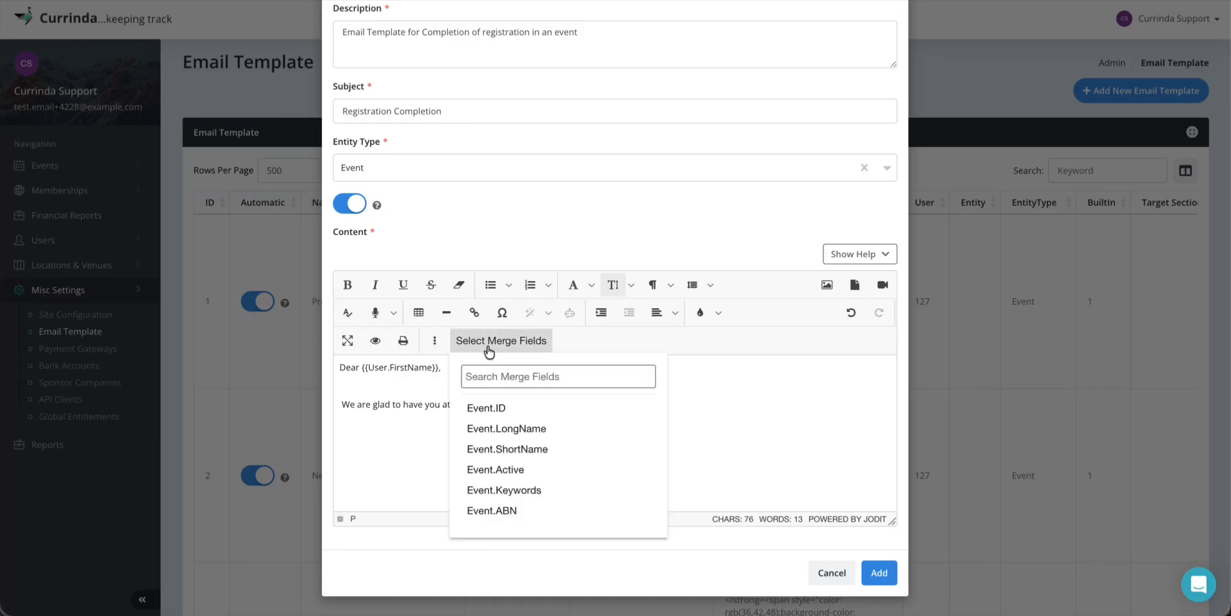
{"action": "left_click", "coordinate": [544, 378]}
{"action": "type", "text": "prett"}
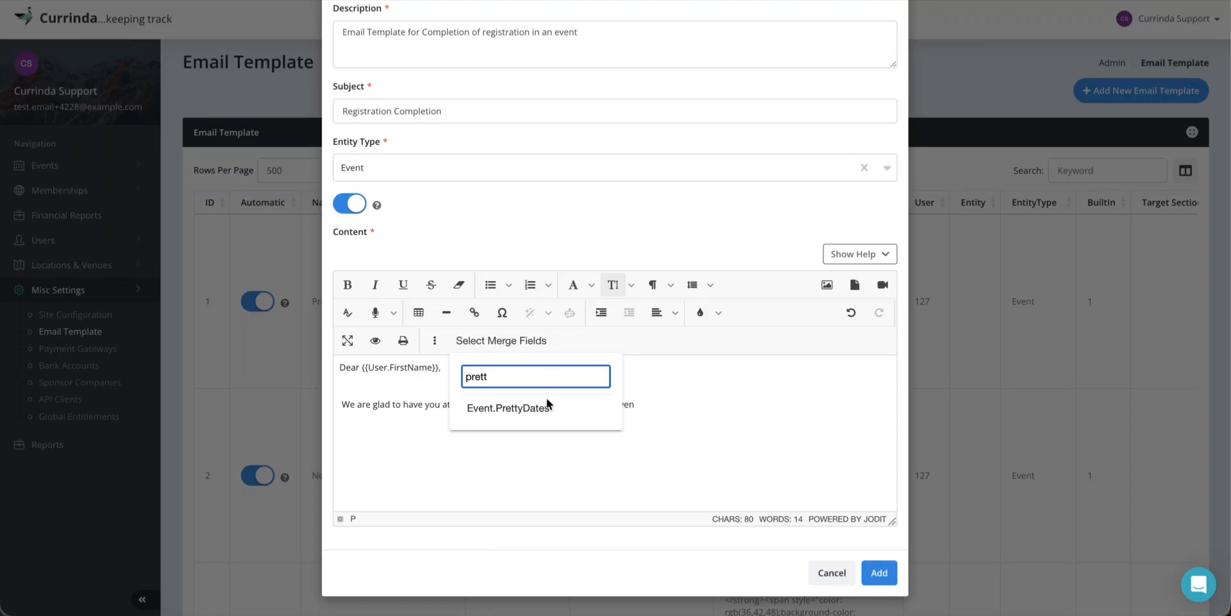
{"action": "left_click", "coordinate": [548, 409]}
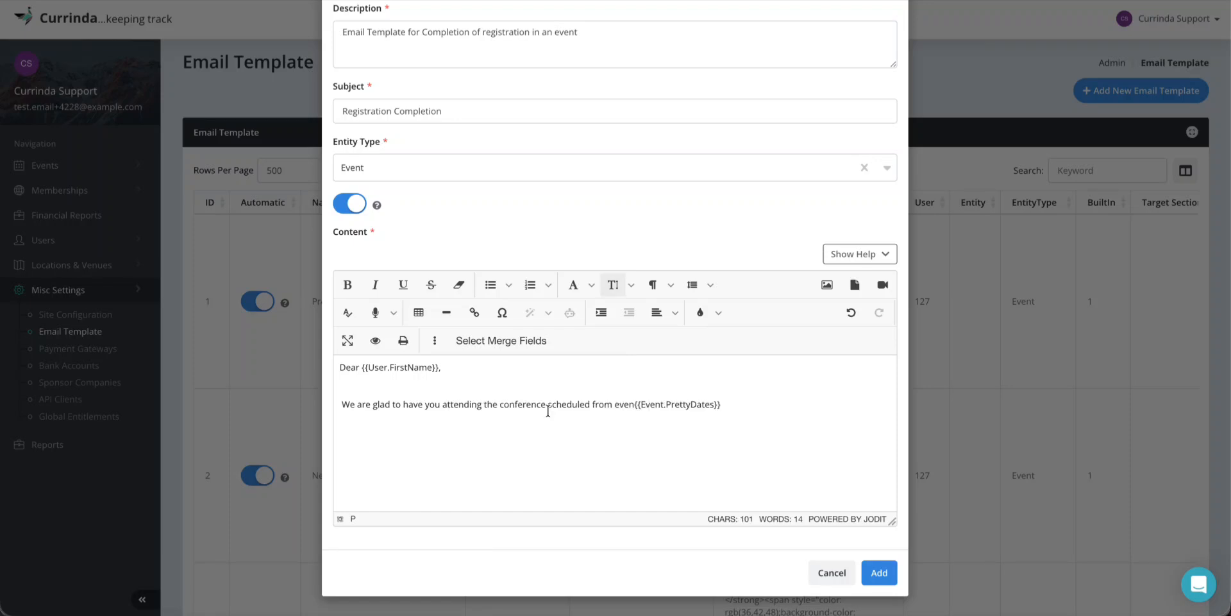
{"action": "double_click", "coordinate": [624, 404]}
{"action": "key", "text": "BackSpace"}
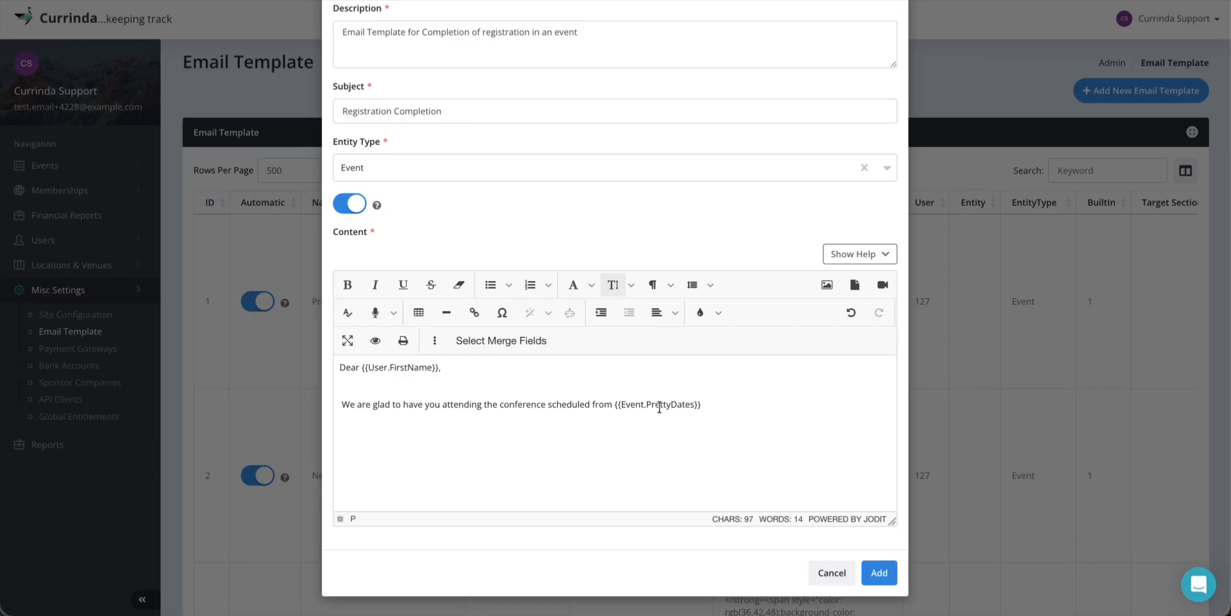
Append ', at' with the Event.VenueName field, end with a period and a new line
{"action": "left_click", "coordinate": [708, 405]}
{"action": "type", "text": ","}
{"action": "type", "text": "}, at"}
{"action": "left_click", "coordinate": [490, 340]}
{"action": "left_click", "coordinate": [495, 370]}
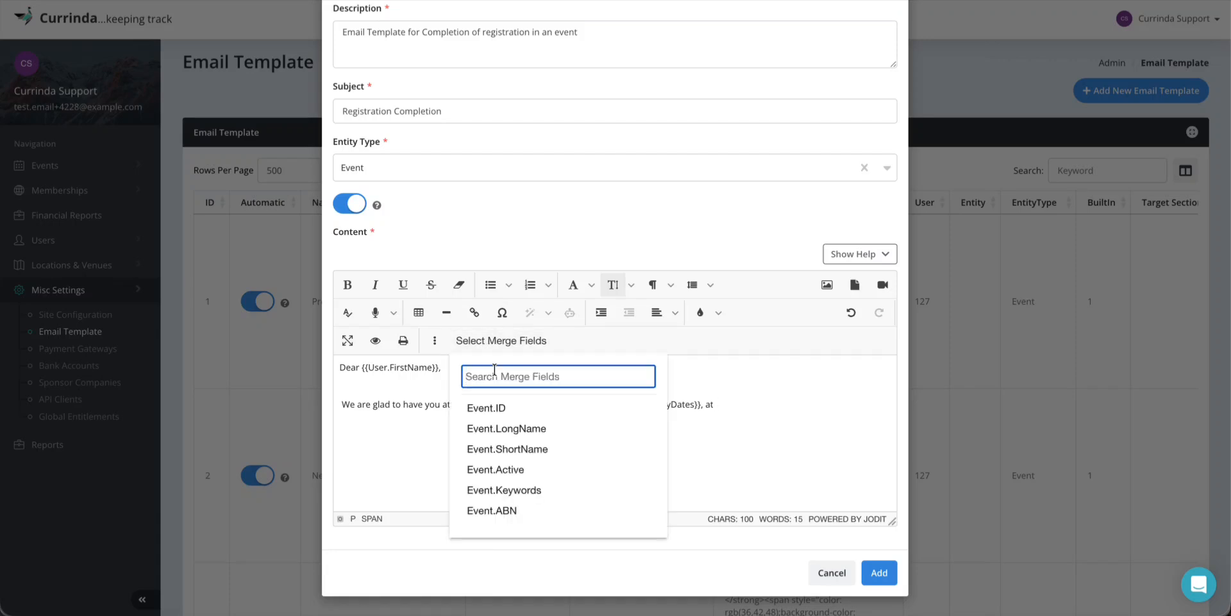
{"action": "type", "text": "venie"}
{"action": "key", "text": "BackSpace"}
{"action": "key", "text": "BackSpace"}
{"action": "type", "text": "u"}
{"action": "left_click", "coordinate": [504, 410]}
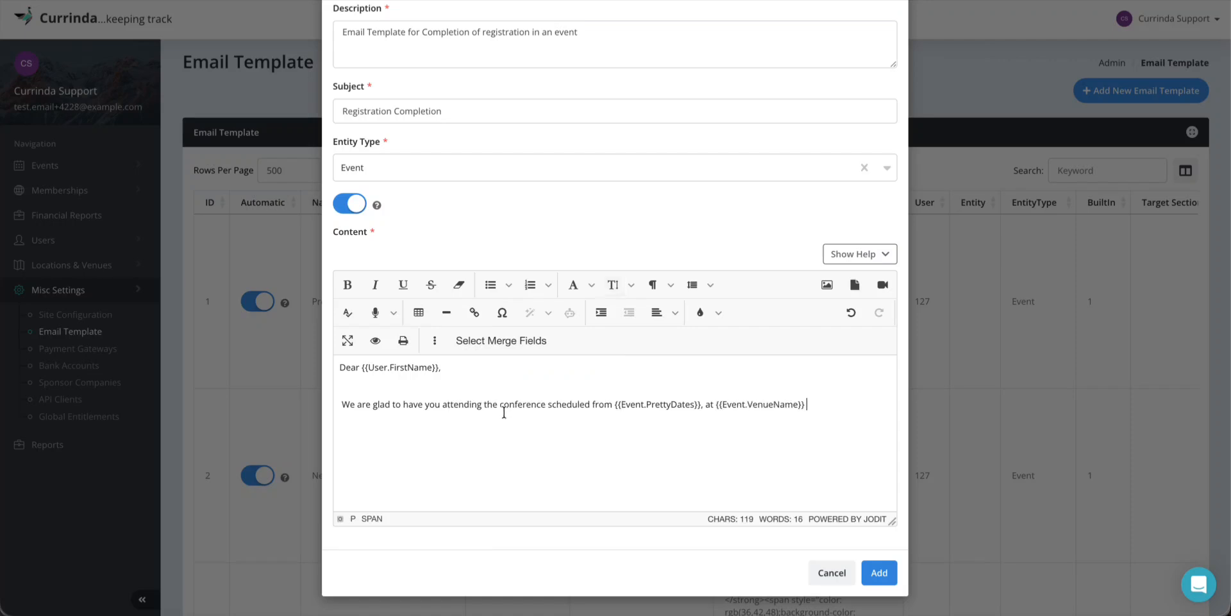
{"action": "key", "text": "BackSpace"}
{"action": "key", "text": "BackSpace"}
{"action": "type", "text": "."}
{"action": "key", "text": "Return"}
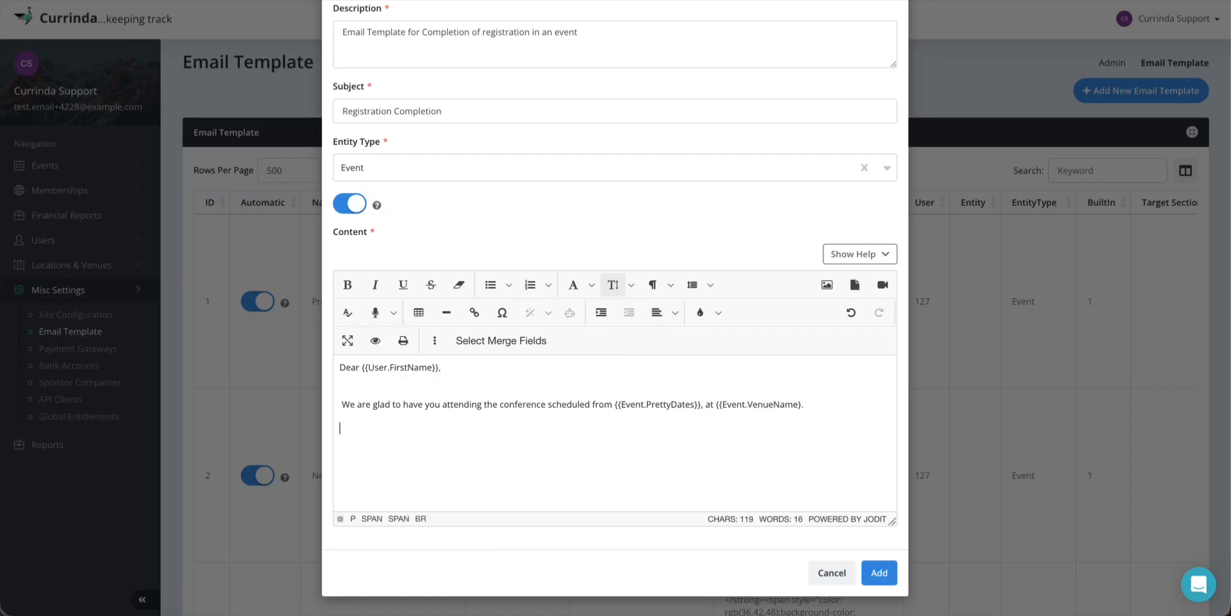
Replace the blank line with the closing lines 'Looking forward to see you there.' and 'Thanks,'
{"action": "key", "text": "BackSpace"}
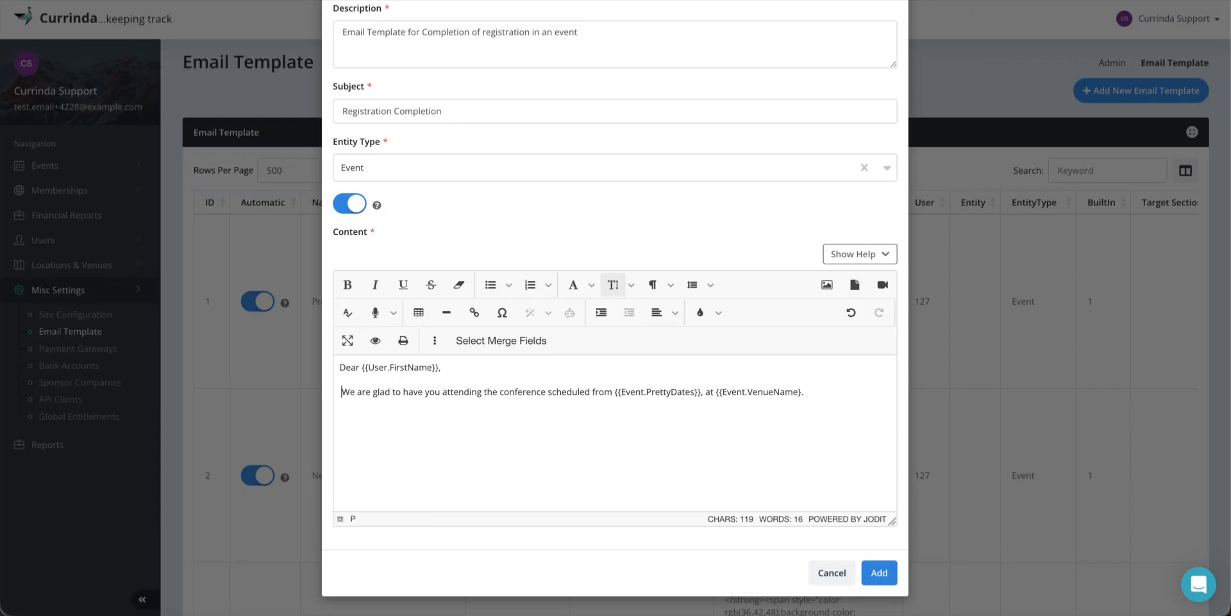
{"action": "key", "text": "Return"}
{"action": "type", "text": "Looking forward t"}
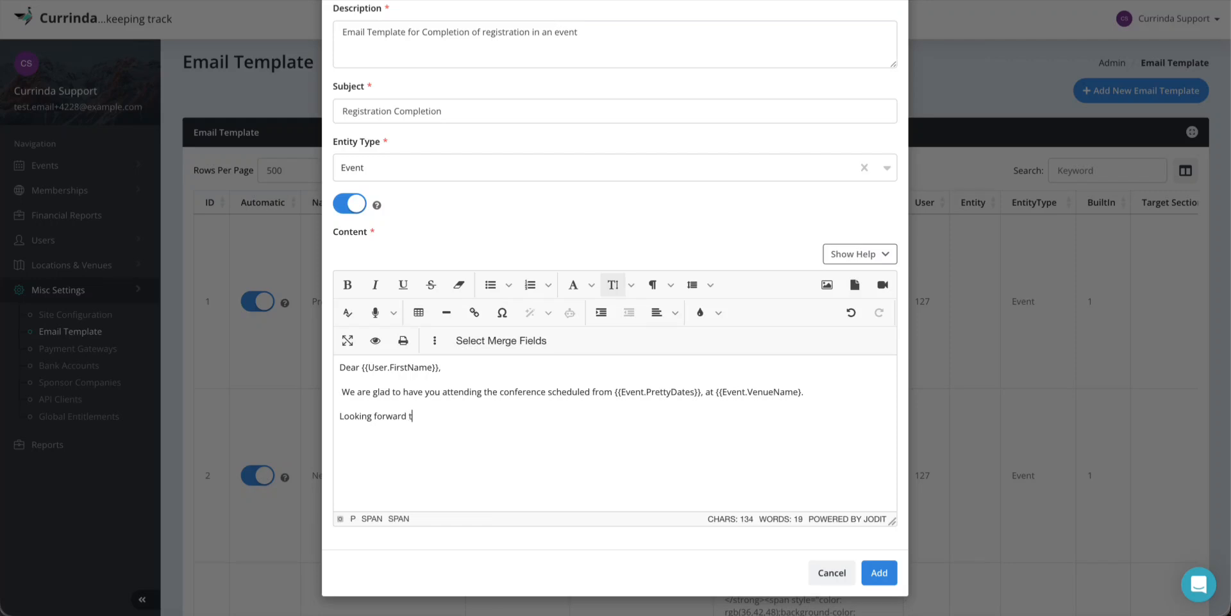
{"action": "type", "text": "o see you there."}
{"action": "key", "text": "Return"}
{"action": "type", "text": "Thanks,"}
{"action": "key", "text": "Return"}
Insert the Event.PrimaryAdmin merge field as the signature, found by searching 'prima'
{"action": "left_click", "coordinate": [522, 346]}
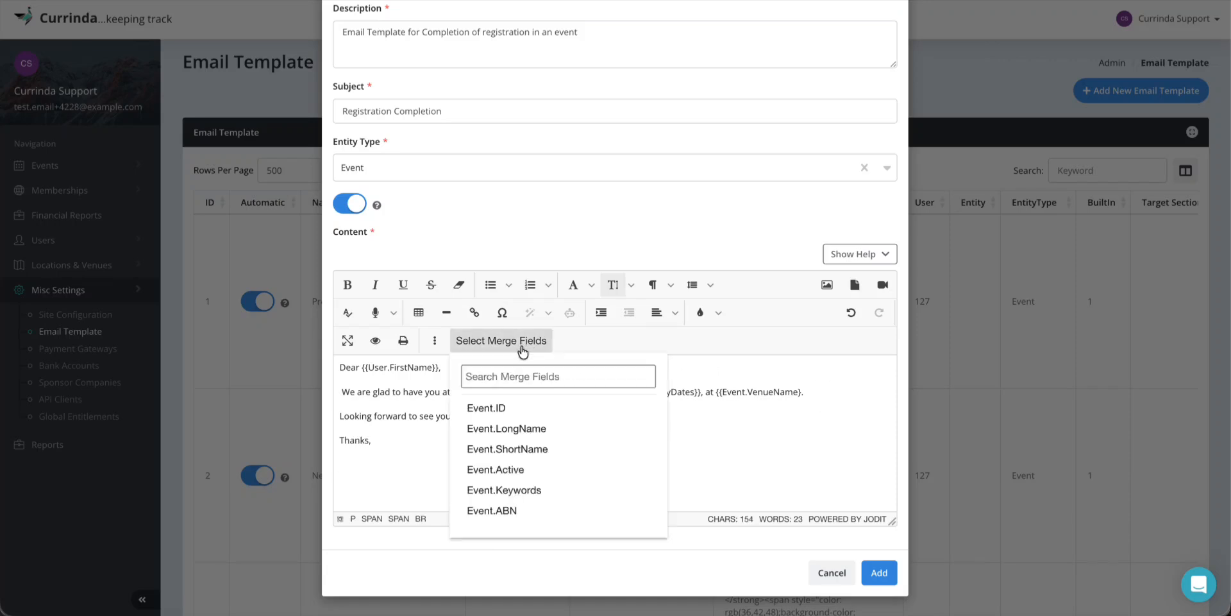
{"action": "left_click", "coordinate": [515, 377]}
{"action": "type", "text": "prima"}
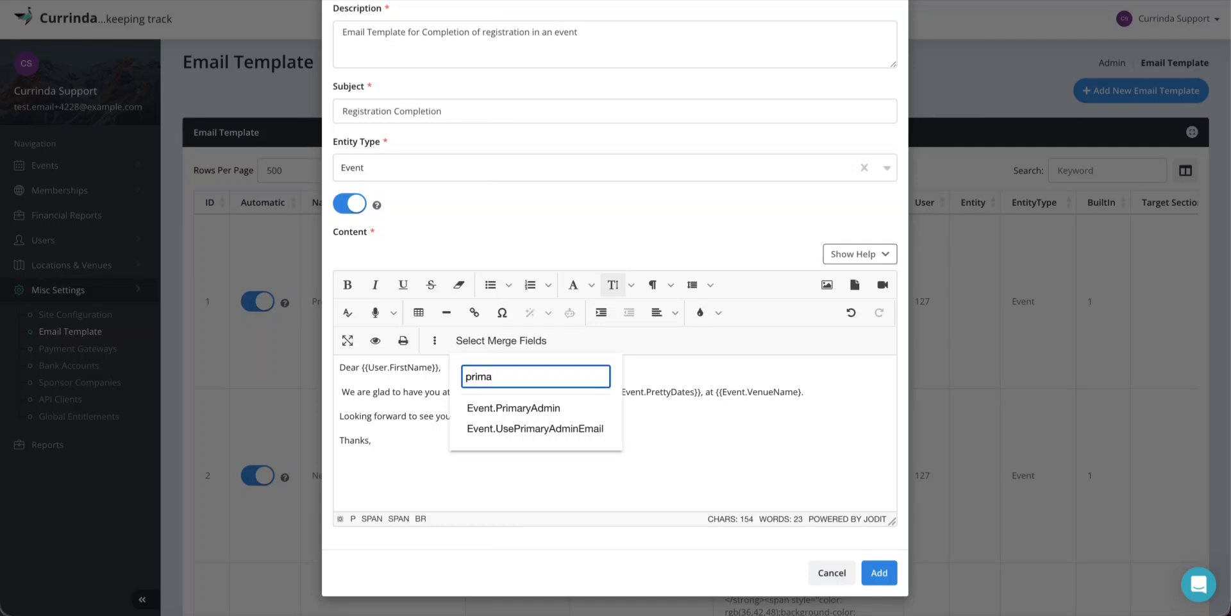
{"action": "left_click", "coordinate": [513, 409]}
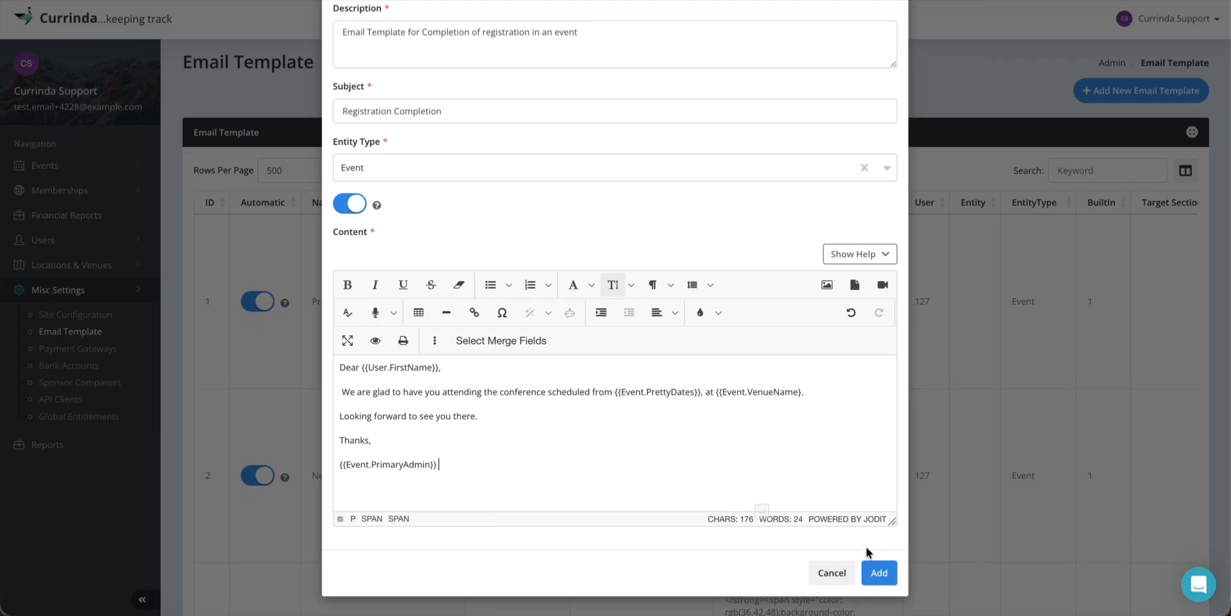
Add the Registration Completion template, then clear the stray heading selection on the Email Template list
{"action": "left_click", "coordinate": [878, 572]}
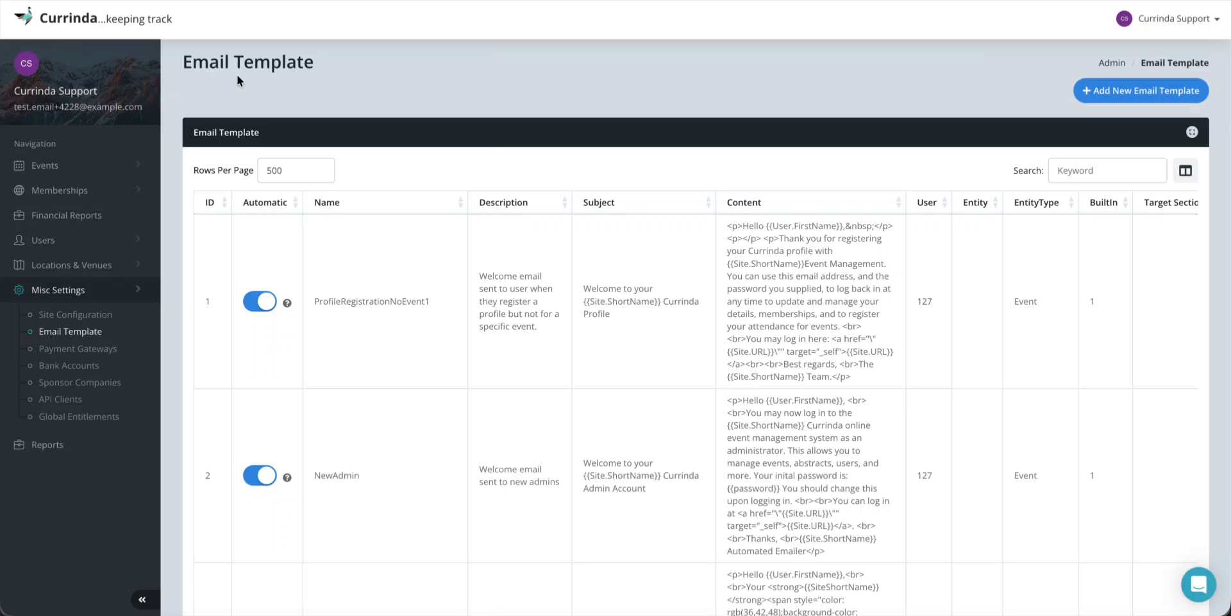
{"action": "left_click_drag", "start_coordinate": [174, 61], "coordinate": [312, 67]}
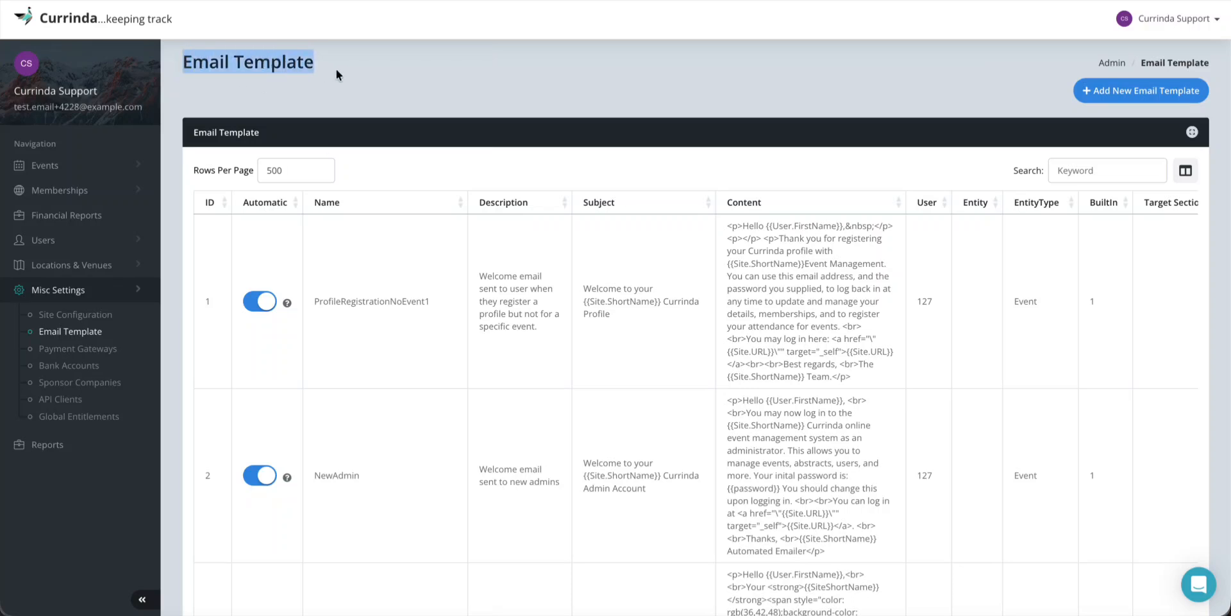
{"action": "left_click", "coordinate": [336, 74]}
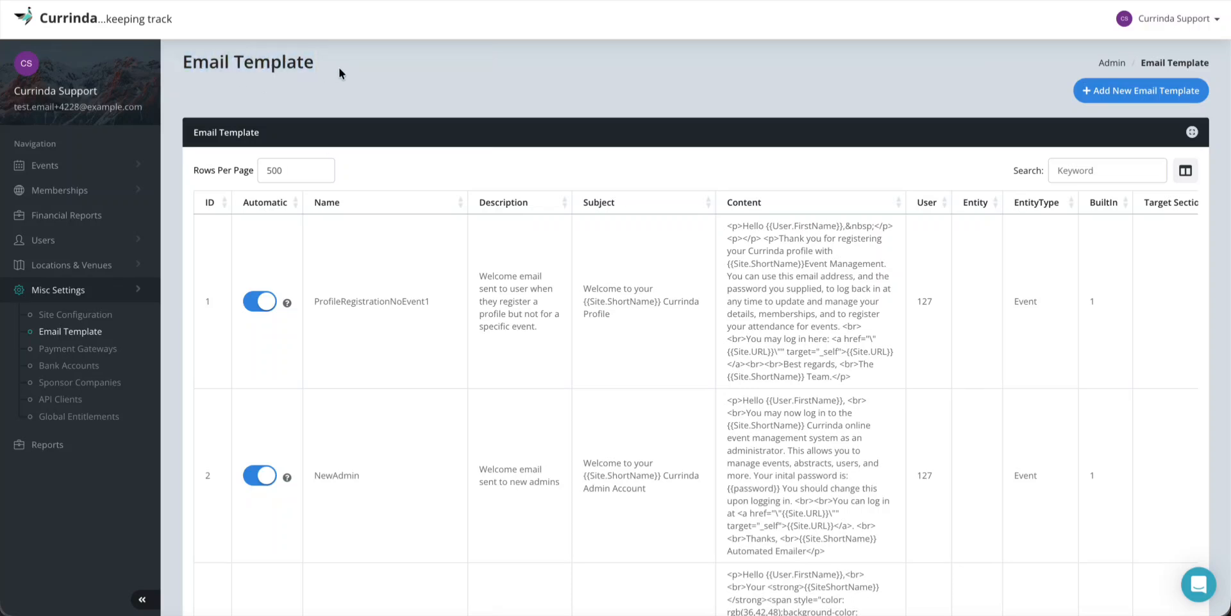